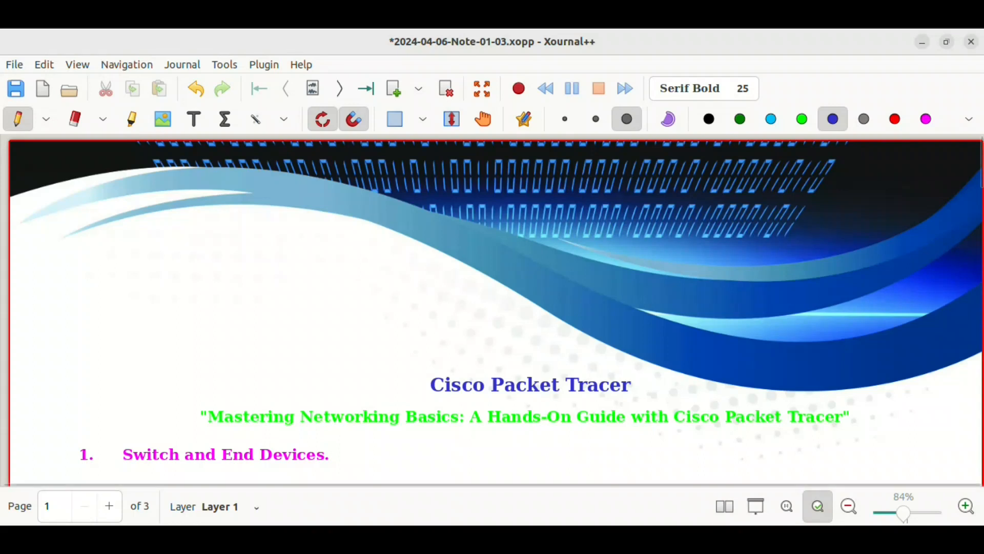
Step: Handwrite the labels PC1 and PC2 above the two computer sketches under "Switch and End Devices"
scroll(492, 308, down, 5)
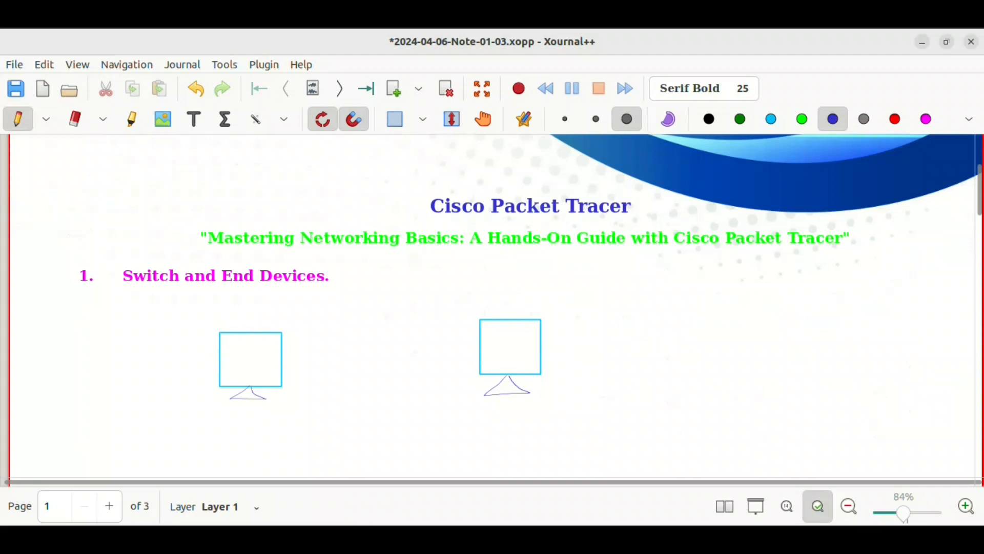
mouse_move(247, 328)
mouse_down()
mouse_move(253, 306)
mouse_move(251, 318)
mouse_move(310, 313)
mouse_up()
drag(514, 326, 515, 310)
mouse_move(562, 293)
mouse_down()
mouse_move(560, 310)
mouse_move(598, 307)
mouse_up()
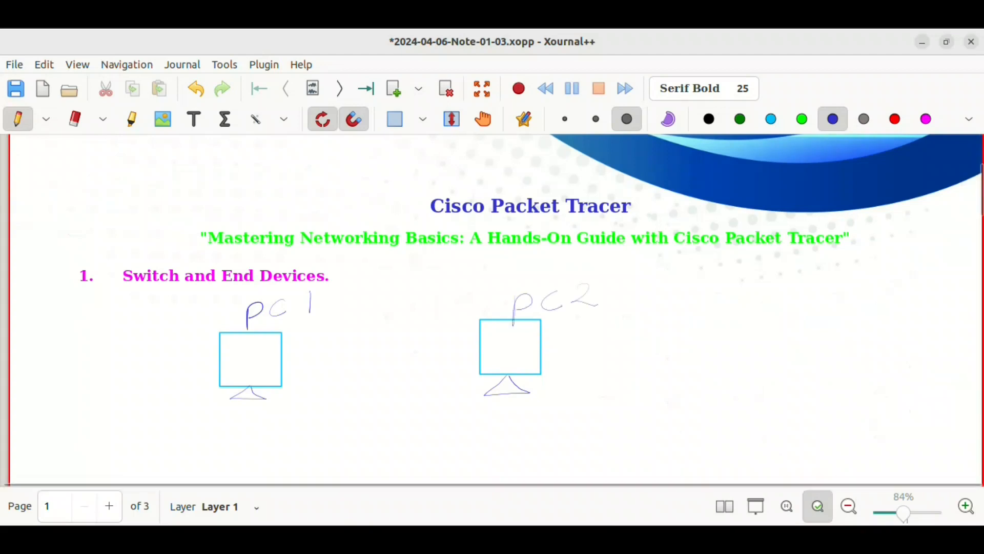
Step: Handwrite the IP address 192.168.10.1 beneath and beside the PC1 sketch
drag(200, 422, 206, 443)
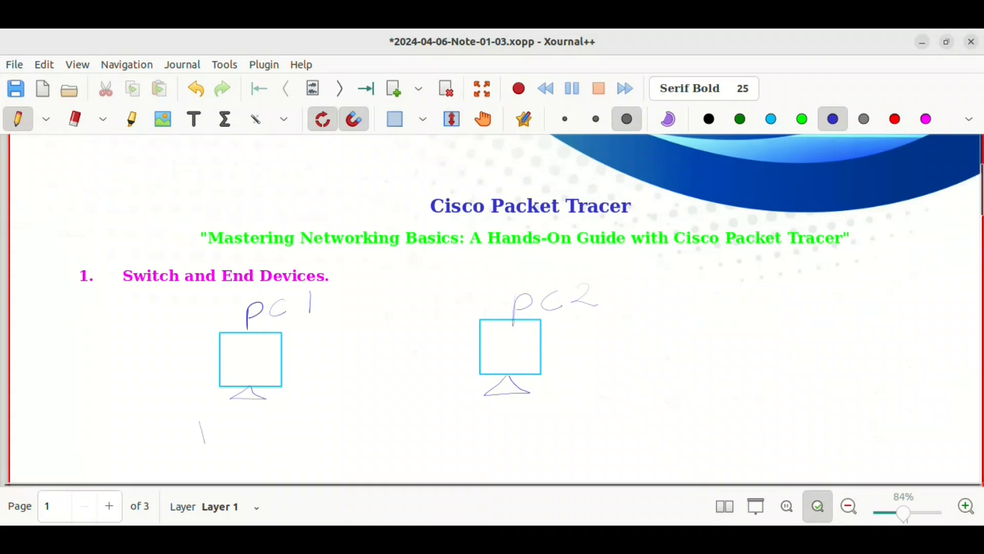
drag(201, 422, 226, 440)
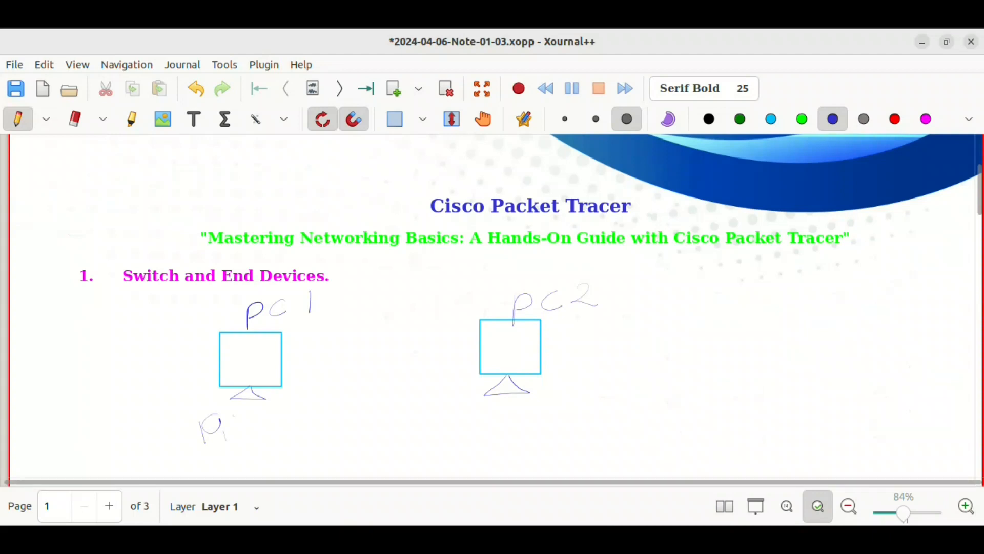
drag(230, 414, 245, 425)
drag(282, 398, 280, 424)
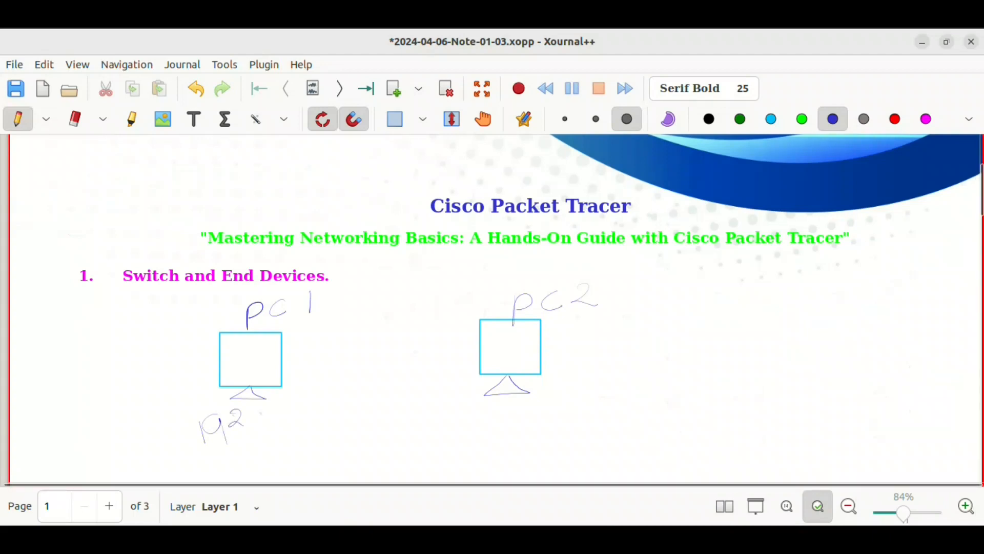
mouse_move(312, 393)
mouse_down()
mouse_move(306, 407)
mouse_move(329, 409)
mouse_up()
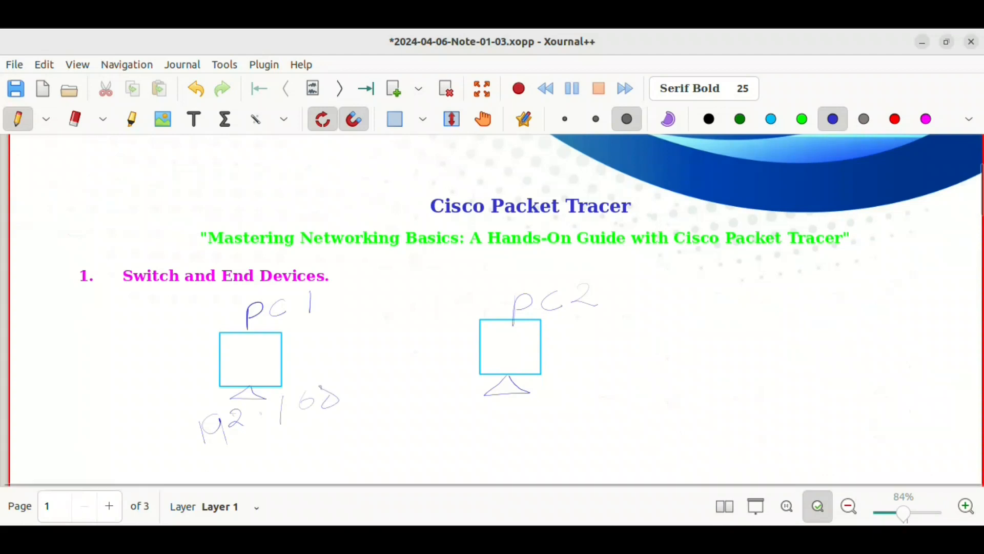
click(347, 383)
drag(371, 362, 369, 390)
drag(399, 363, 399, 362)
click(419, 358)
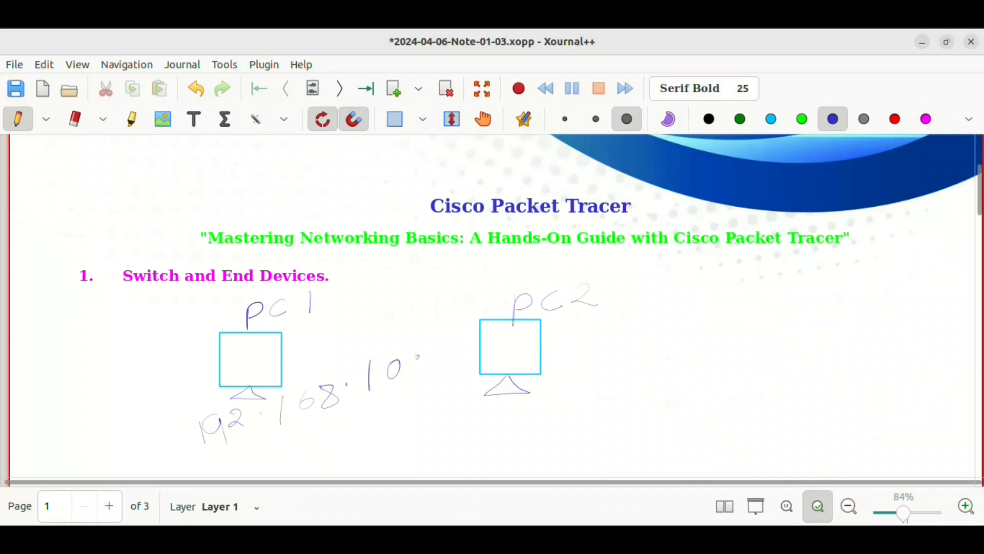
drag(436, 339, 438, 367)
Step: Handwrite the IP address 192.168.10.2 beside the PC2 sketch
drag(610, 344, 609, 365)
drag(637, 344, 638, 370)
drag(654, 345, 666, 356)
click(681, 349)
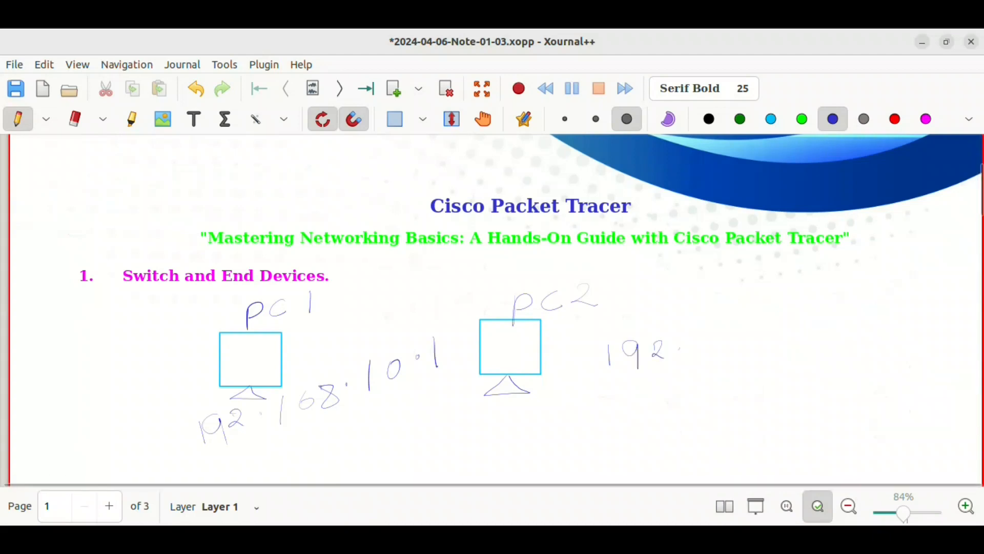
mouse_move(700, 331)
mouse_down()
mouse_move(698, 351)
mouse_move(720, 346)
mouse_up()
click(769, 335)
mouse_move(751, 329)
mouse_down()
mouse_move(742, 342)
mouse_move(780, 349)
mouse_up()
drag(810, 326, 857, 340)
click(834, 332)
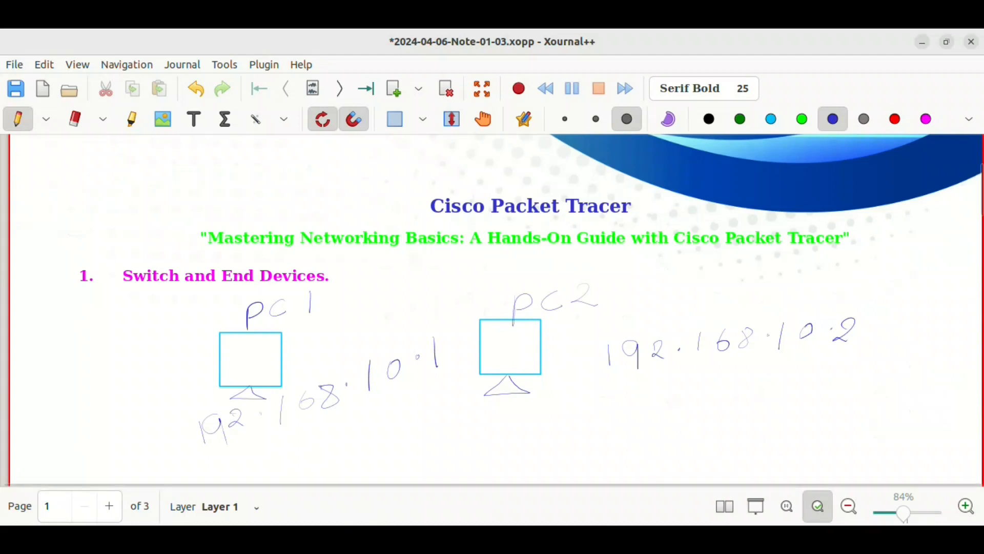
Step: Sketch a box for the switch below and between the two computers and draw a connecting line to each PC
mouse_move(394, 408)
mouse_down()
mouse_move(455, 403)
mouse_move(456, 450)
mouse_move(442, 457)
mouse_move(401, 430)
mouse_move(401, 407)
mouse_up()
mouse_move(287, 386)
mouse_down()
mouse_move(328, 413)
mouse_move(378, 420)
mouse_up()
drag(434, 403, 527, 361)
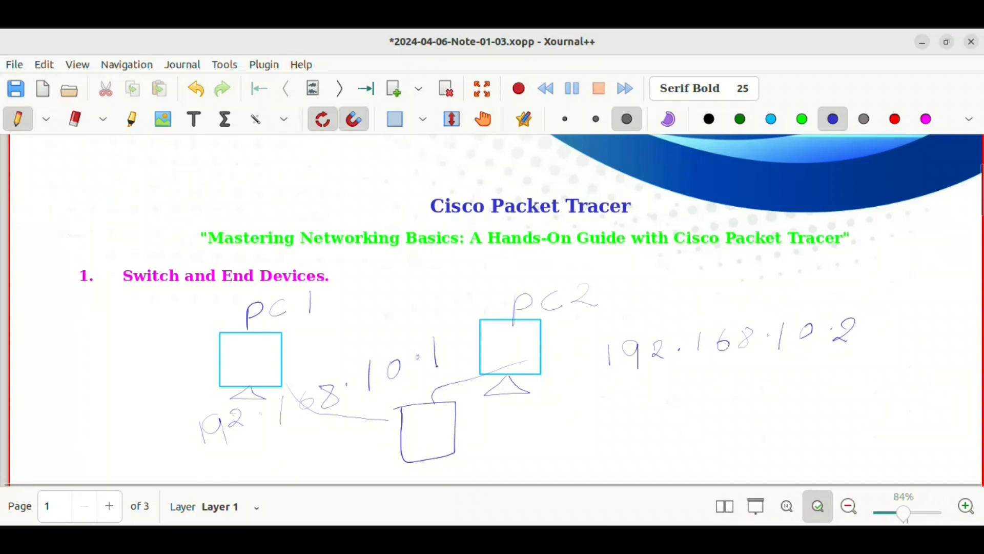
Step: Switch to Cisco Packet Tracer and delete the existing Laptop0 from the logical workspace
key(alt+Tab)
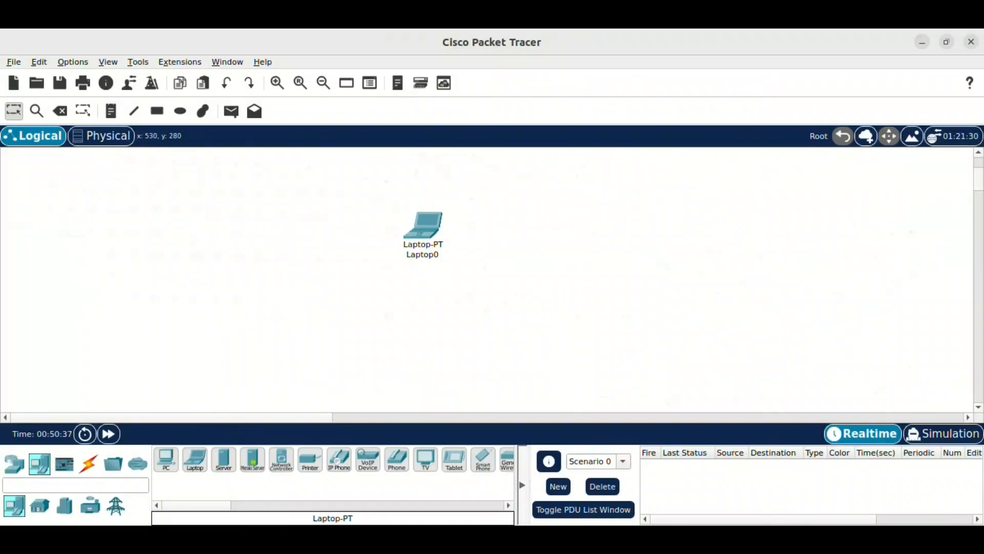
click(423, 227)
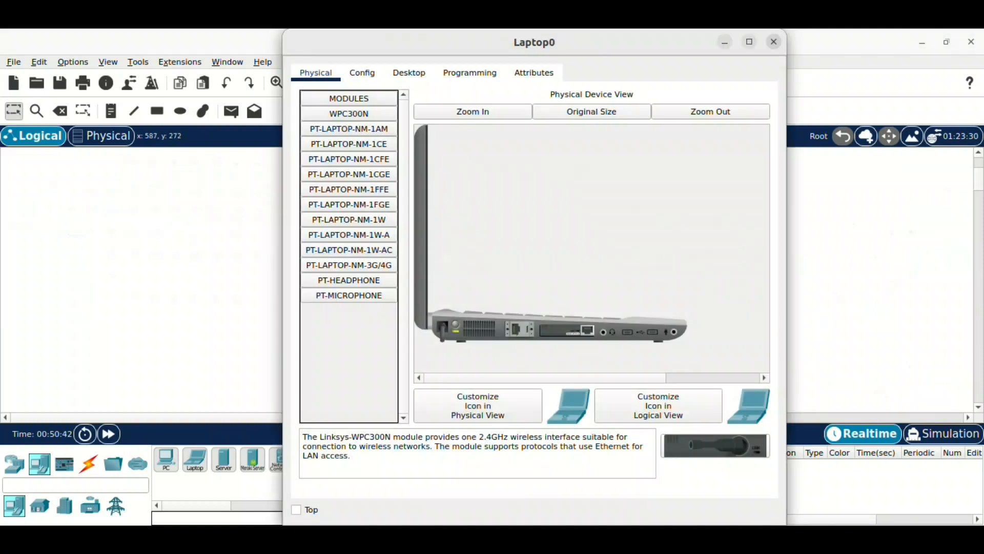
click(774, 42)
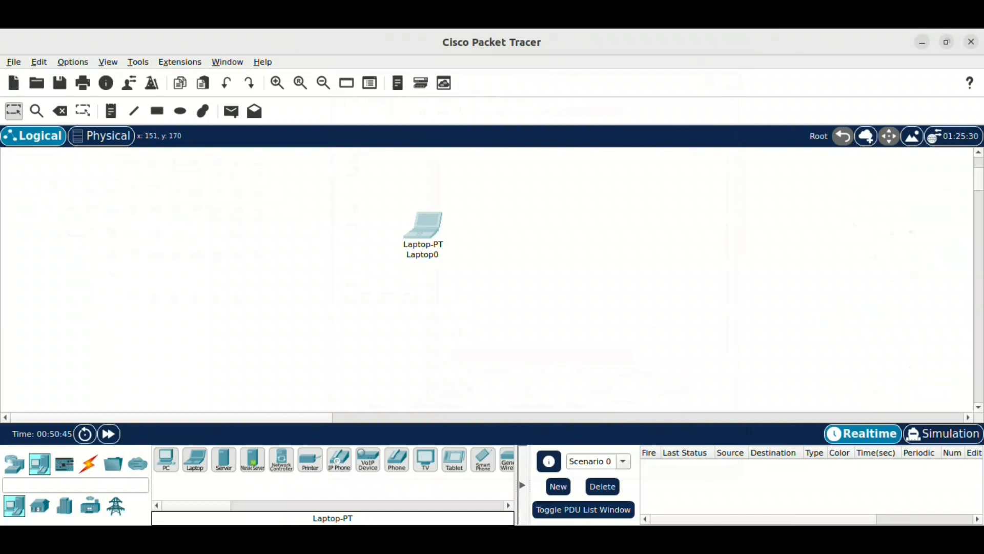
key(Delete)
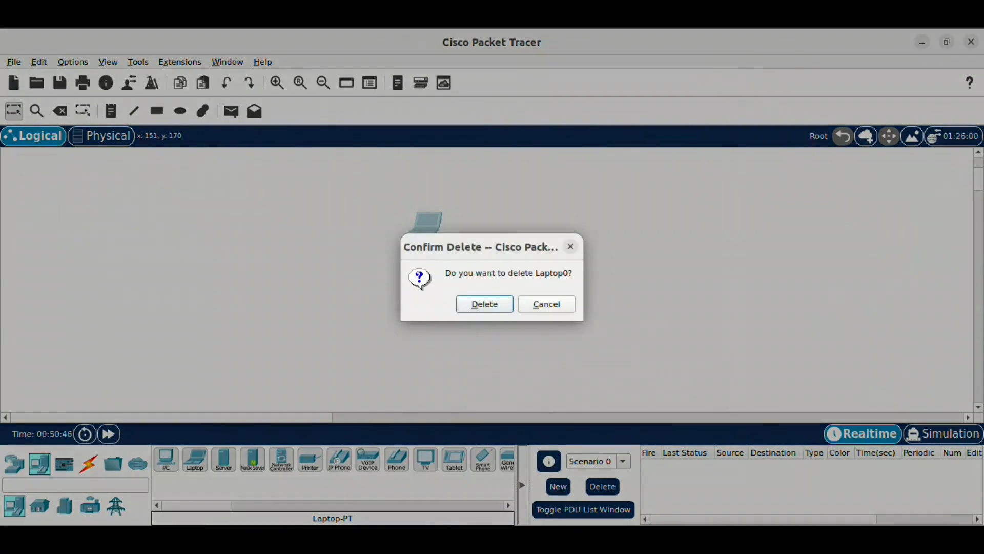
key(Return)
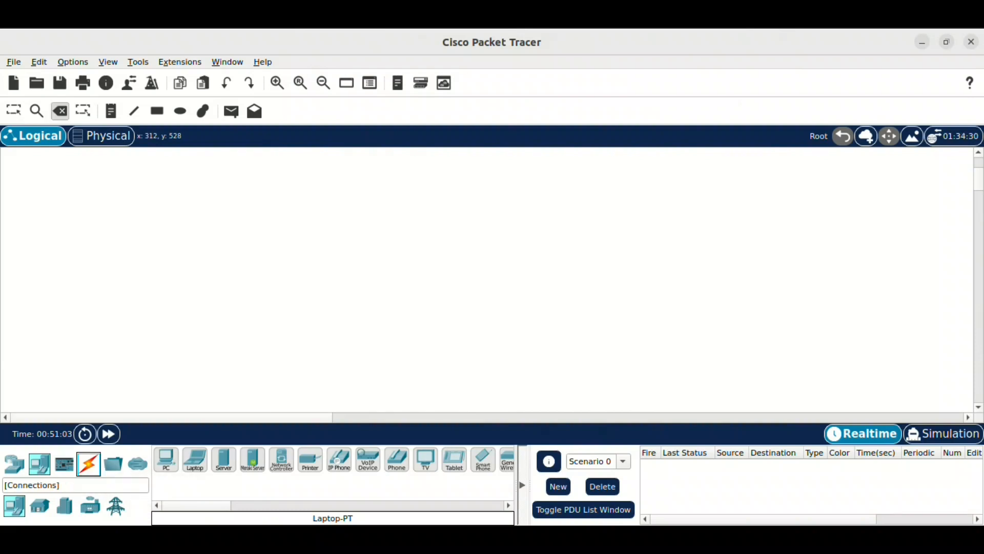
Step: Place a PC from the end devices in the left half of the logical workspace
click(88, 464)
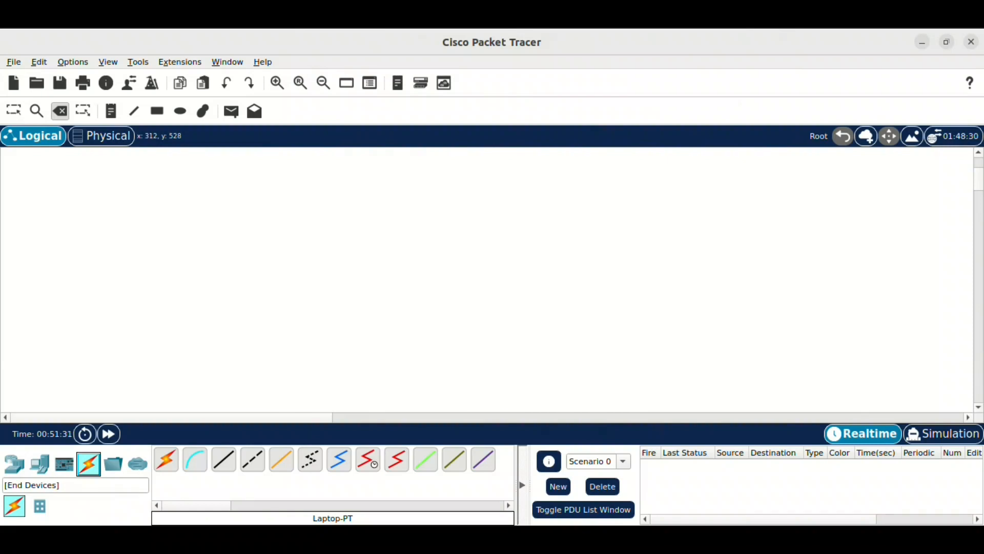
click(40, 464)
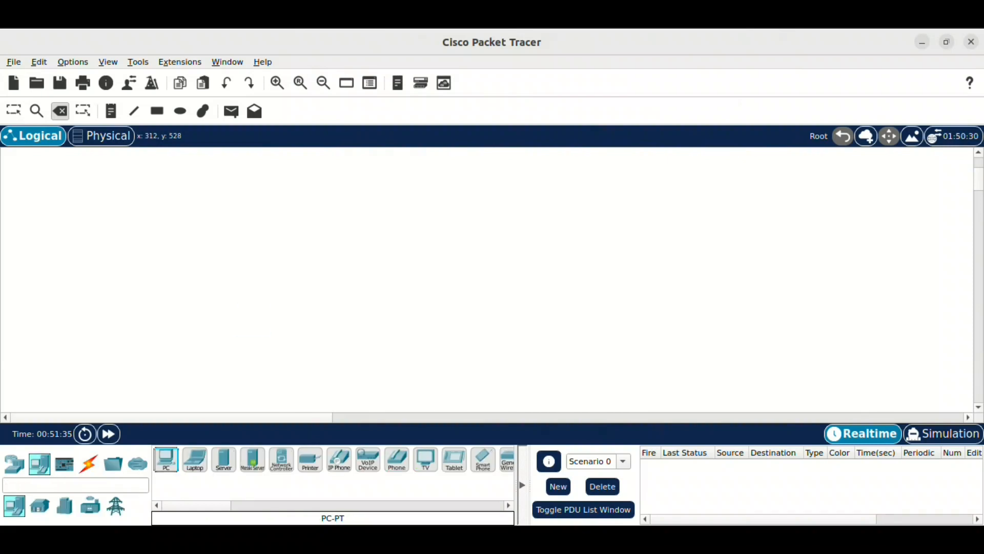
click(294, 254)
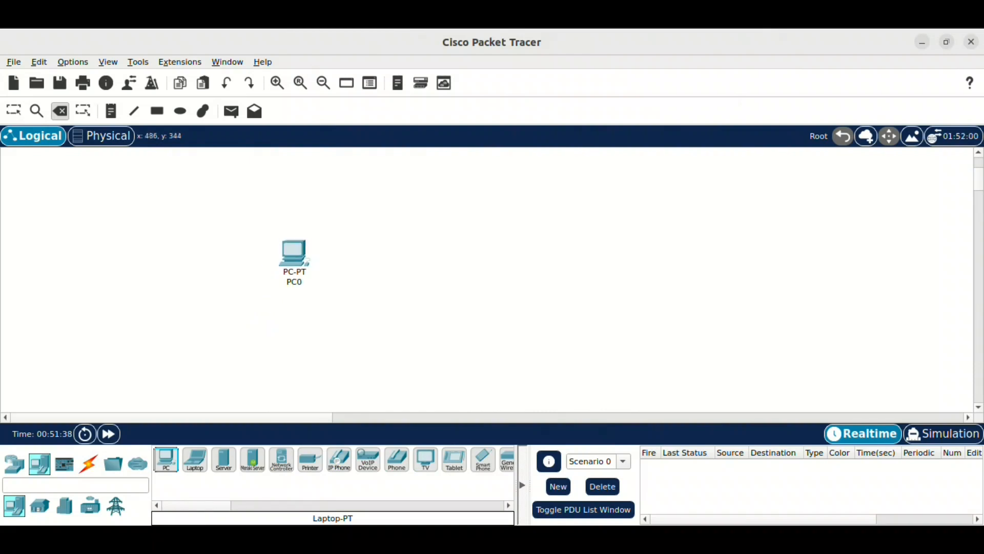
click(293, 254)
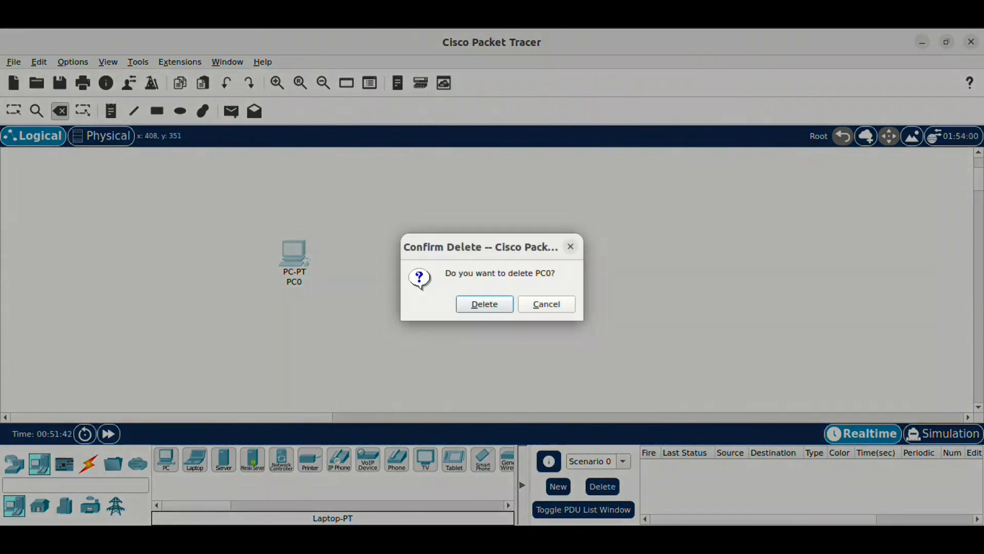
key(Tab)
key(Return)
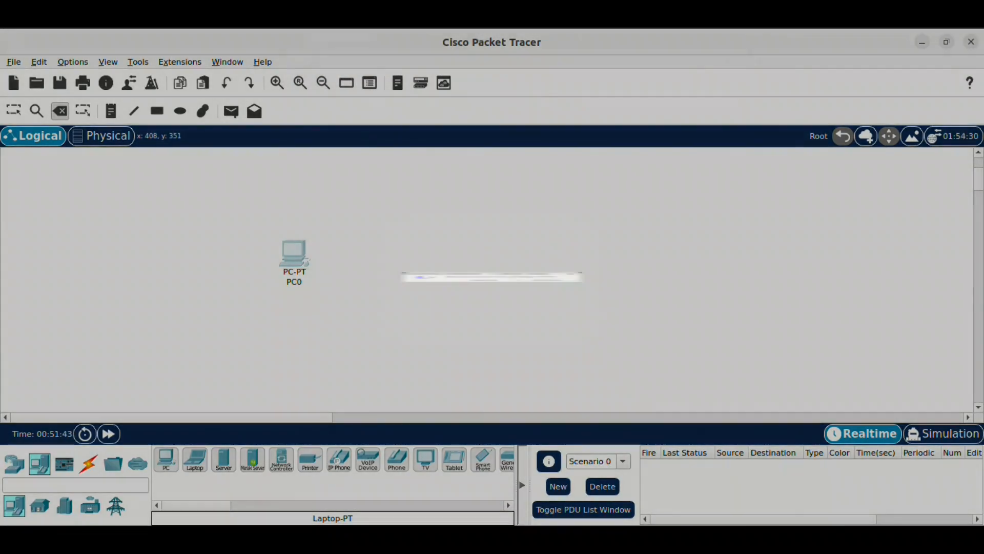
Step: Rename the PC's display label to 192.168.10.1
click(292, 281)
click(293, 283)
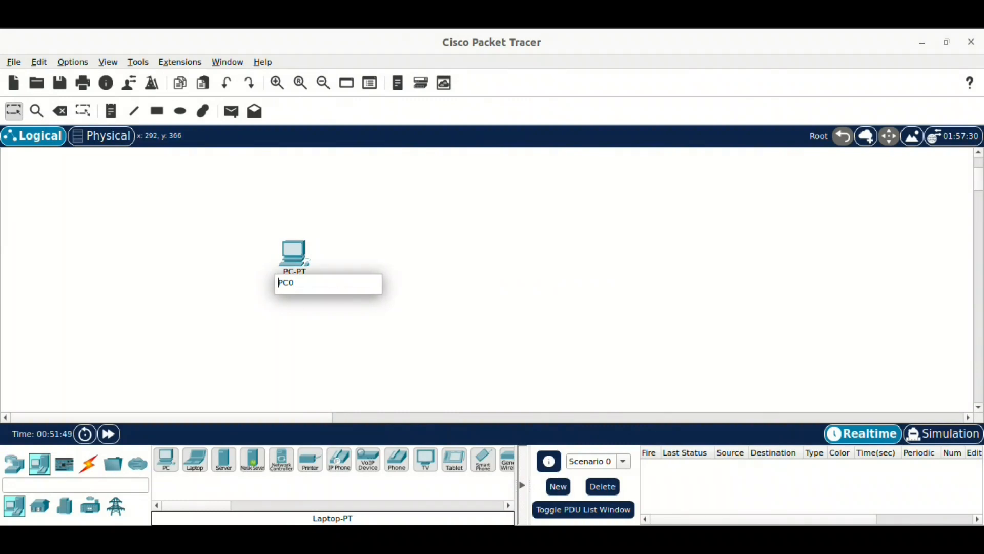
key(BackSpace)
key(BackSpace)
key(BackSpace)
text(192.168.10.1)
key(Return)
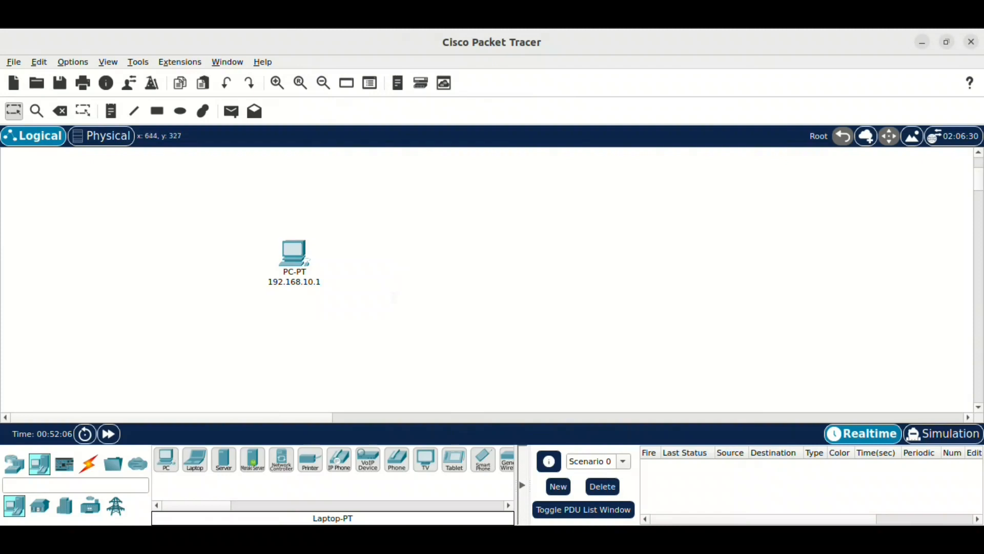
Step: Place a laptop to the right of the PC and rename its display label to 192.168.10.2
click(195, 459)
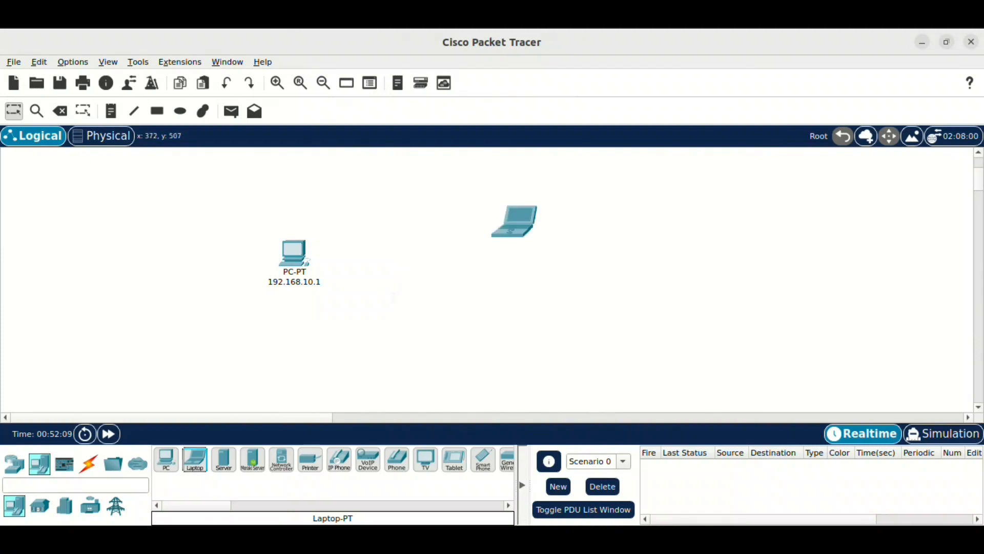
click(557, 256)
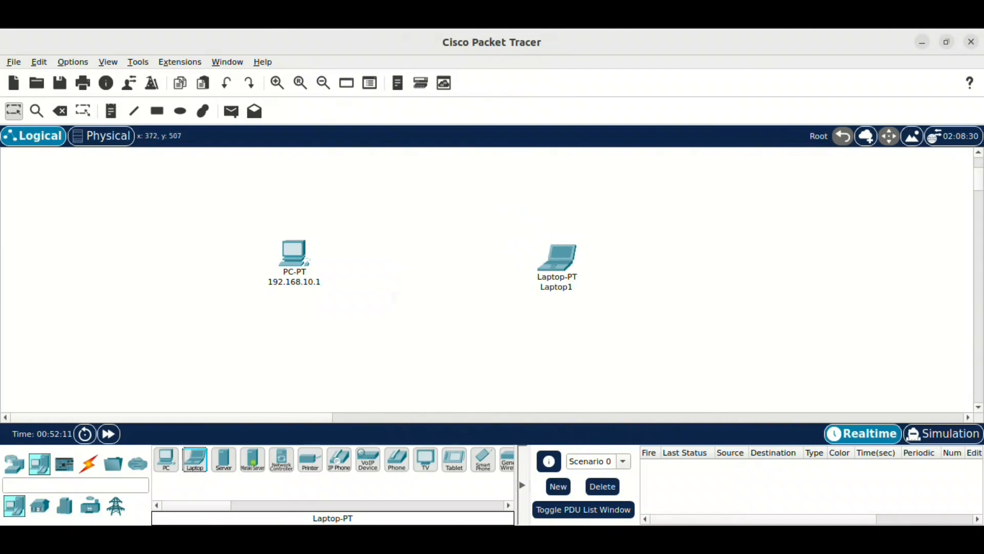
click(556, 287)
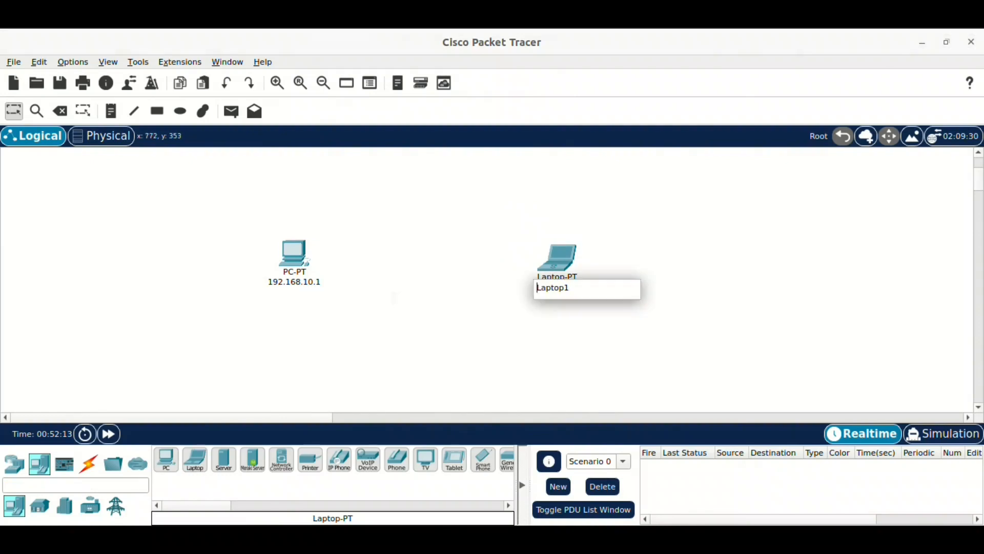
key(ctrl+a)
text(192.168.10.2)
key(Return)
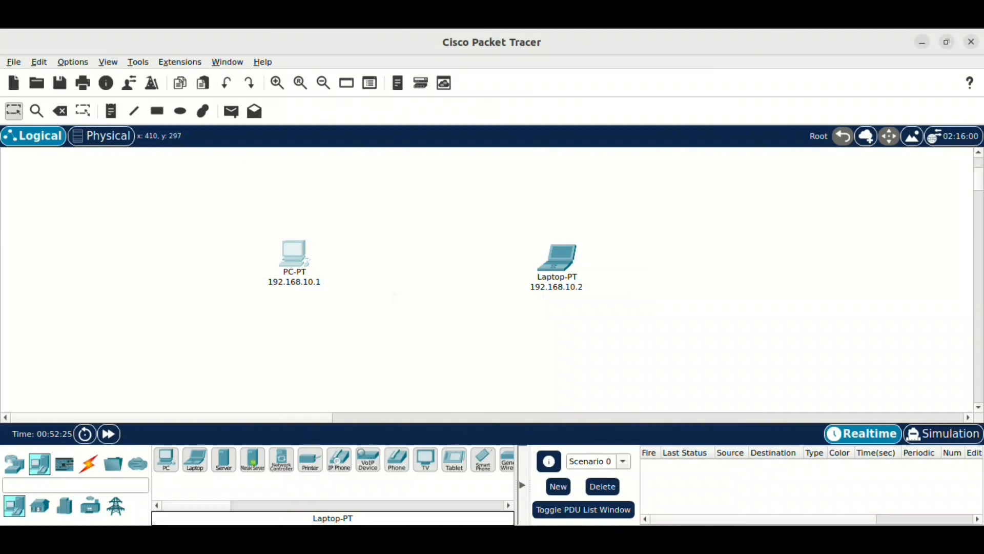
Step: Configure the PC's static IPv4 address as 192.168.10.1 with subnet mask 255.255.255.0 and close its device window
click(293, 253)
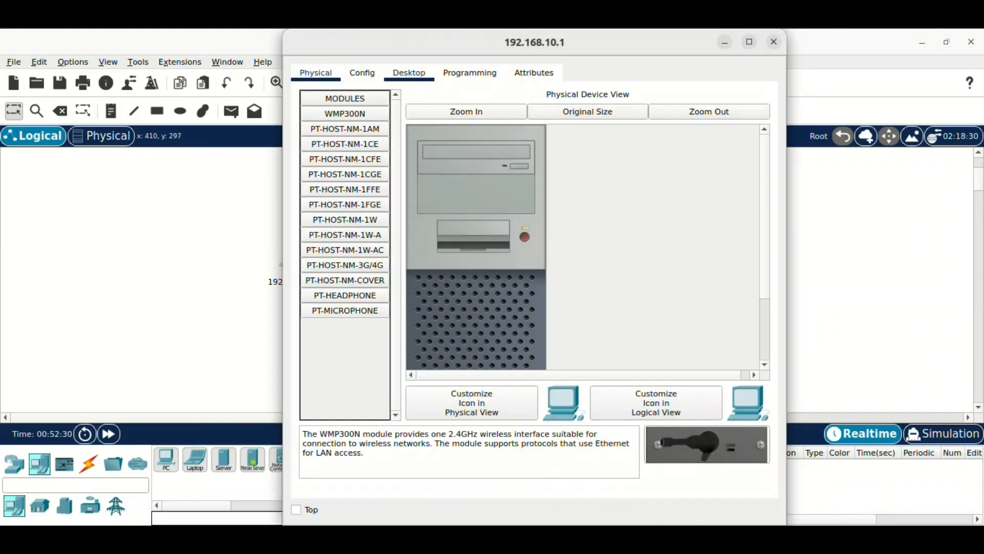
click(410, 72)
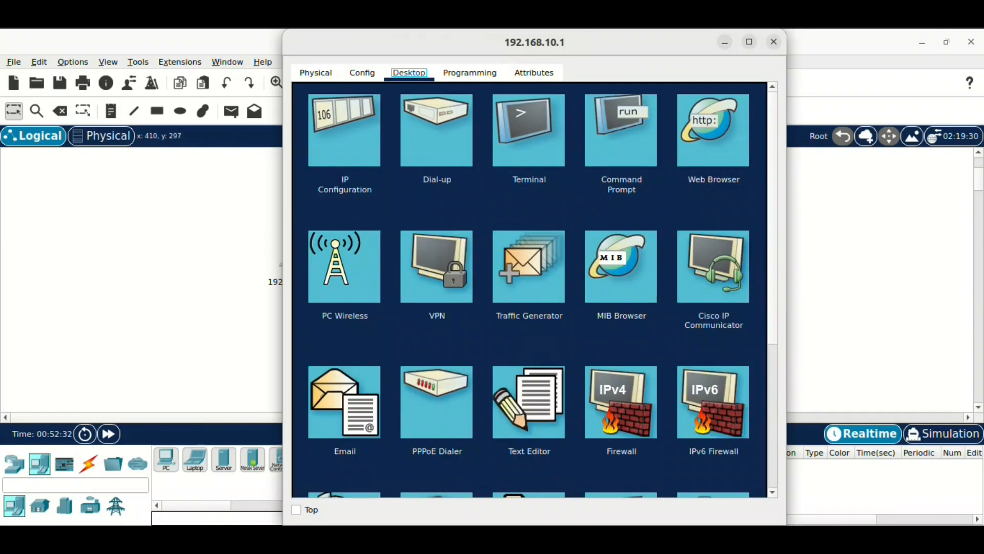
click(345, 130)
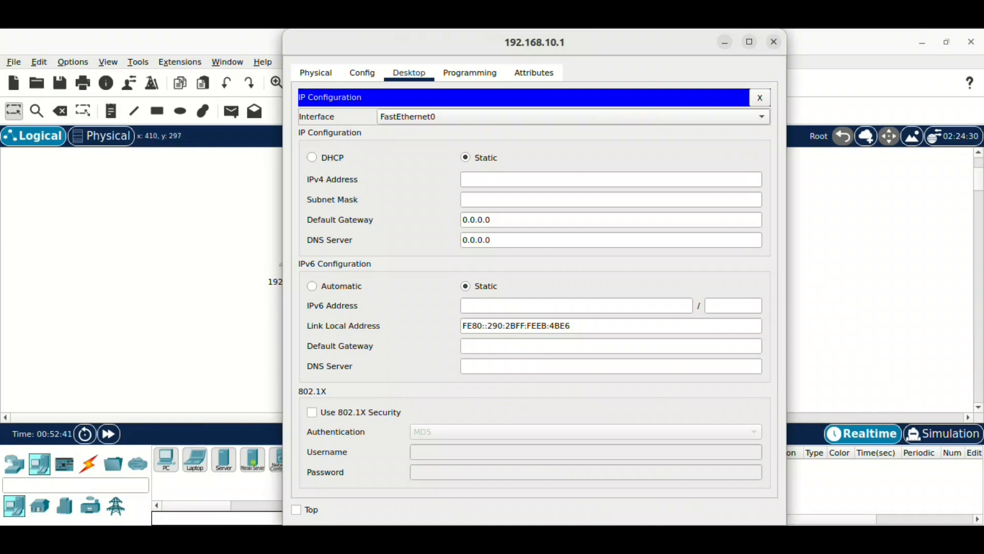
click(612, 179)
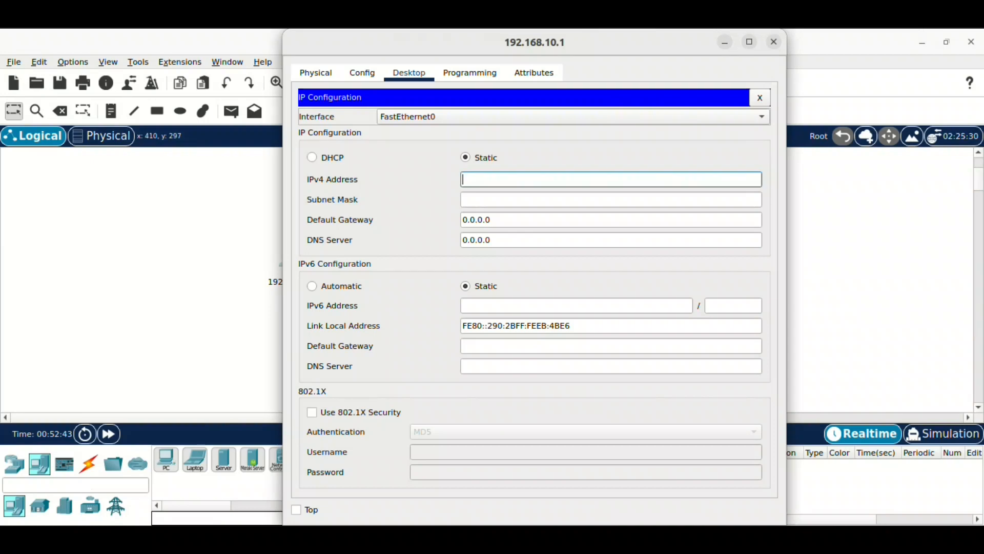
text(192.168.10.1)
key(Tab)
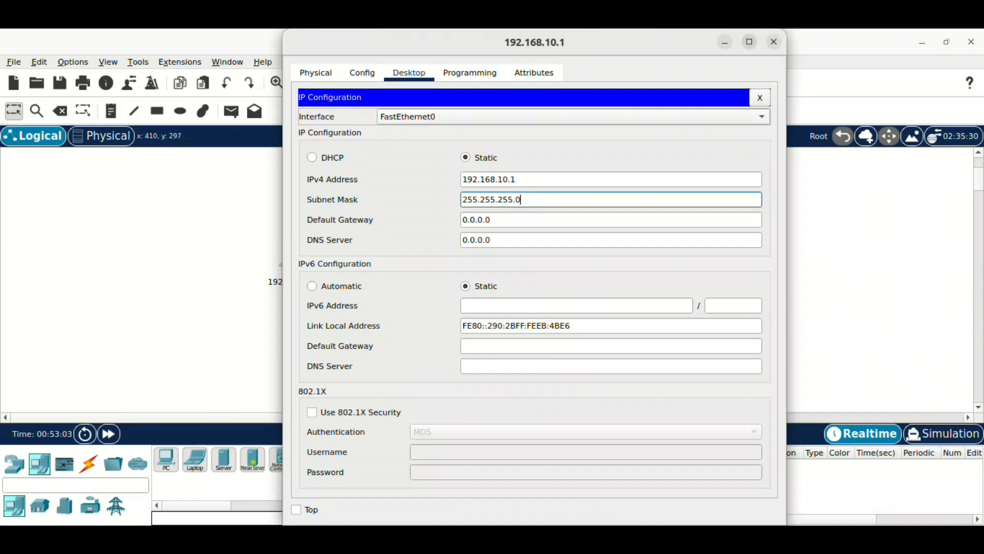
click(773, 42)
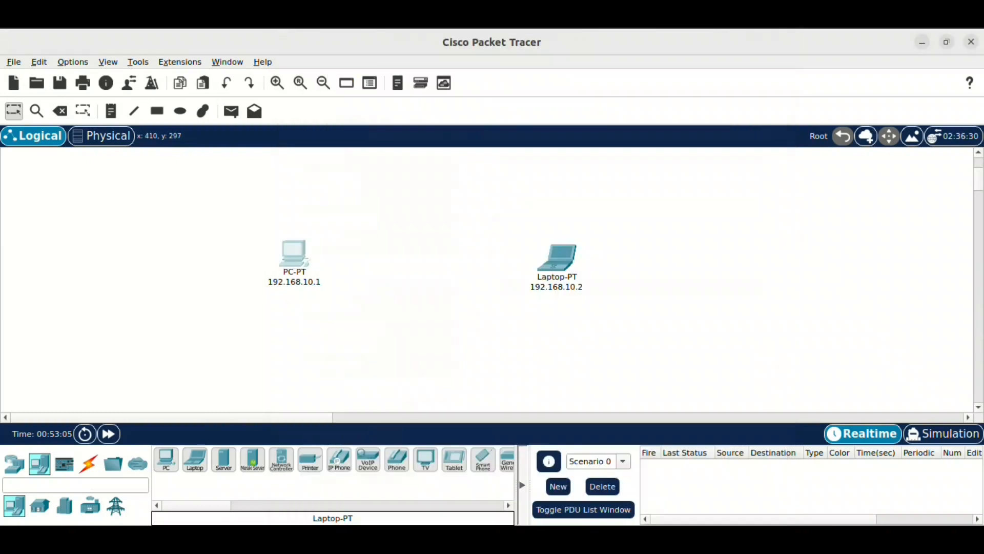
Step: Configure the laptop's static IPv4 address as 192.168.10.2 with subnet mask 255.255.255.0 and close its device window
click(553, 258)
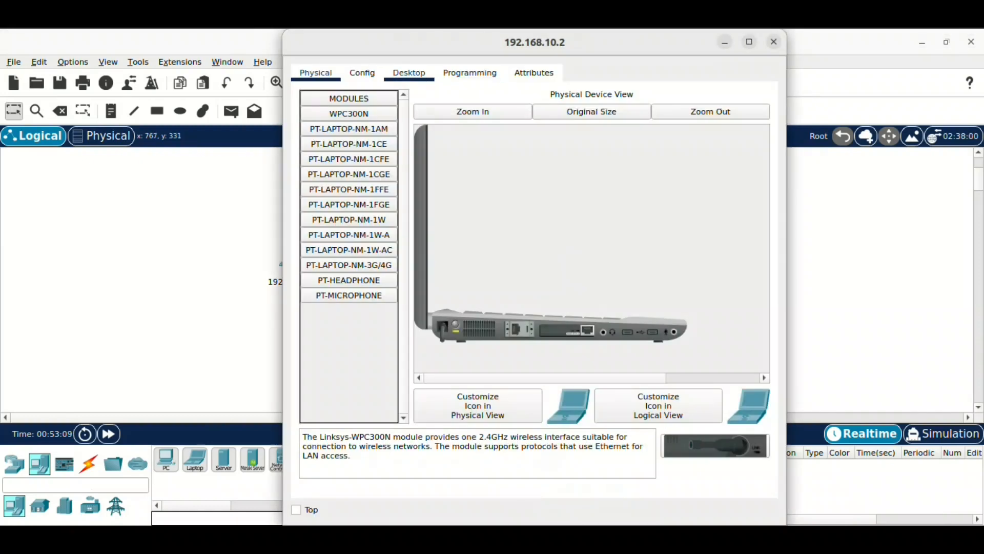
click(409, 73)
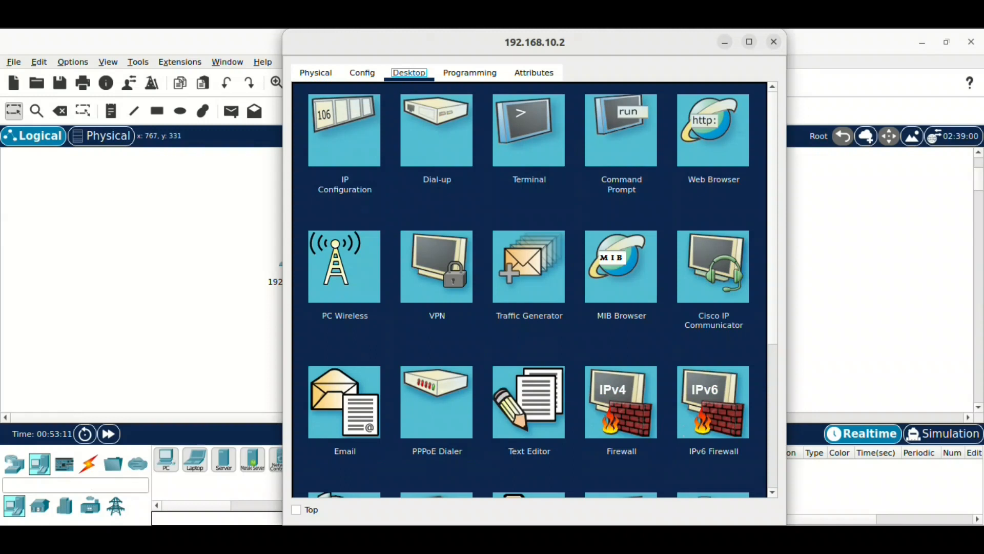
click(345, 130)
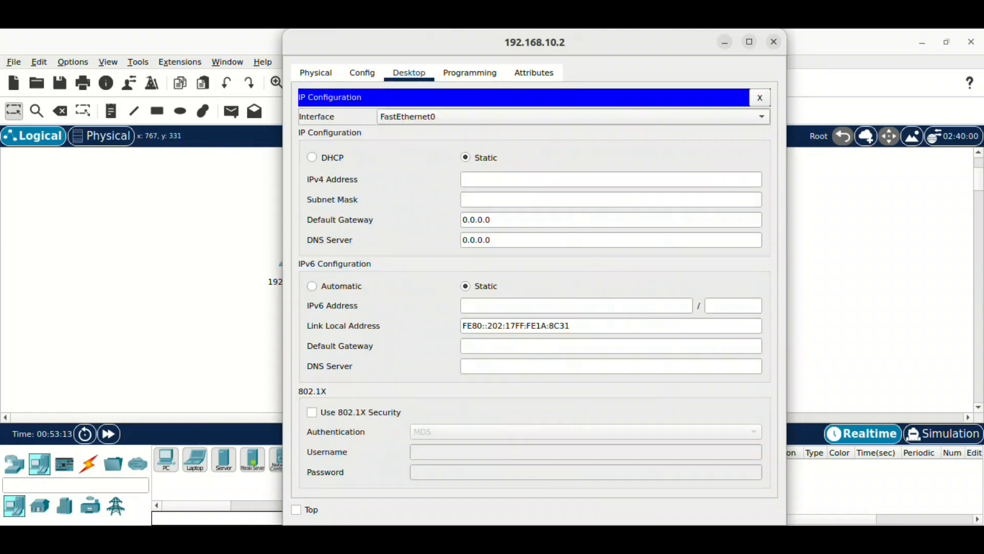
click(611, 180)
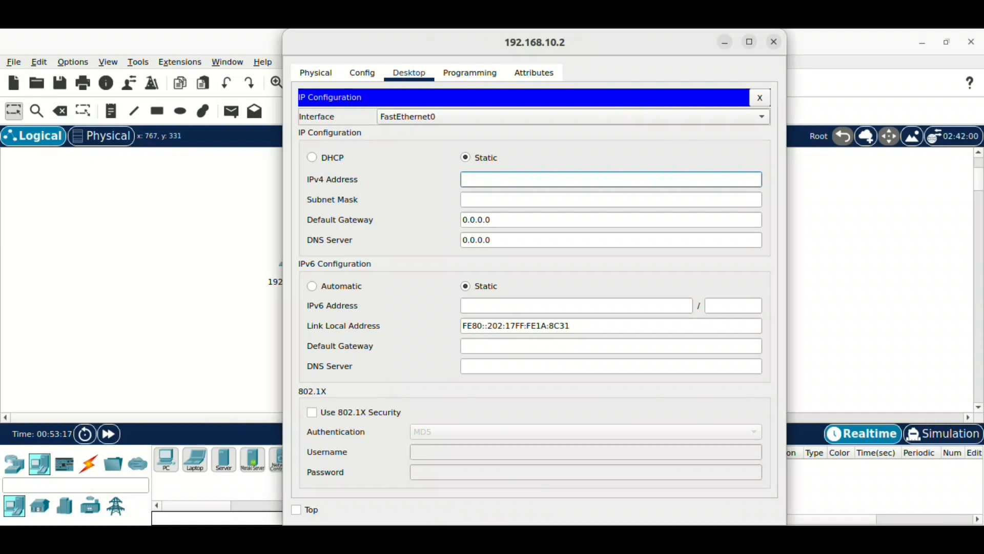
text(192.168.10.2)
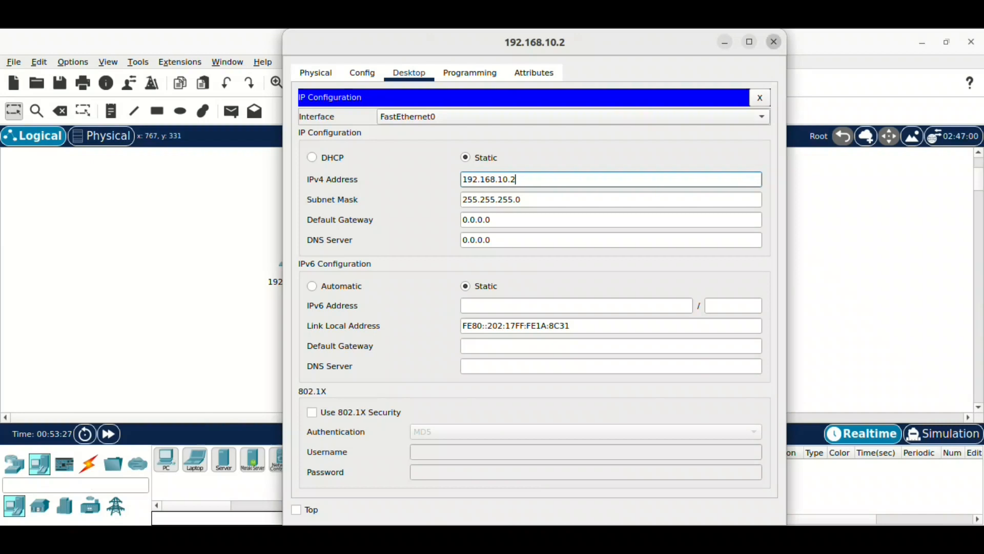
click(774, 41)
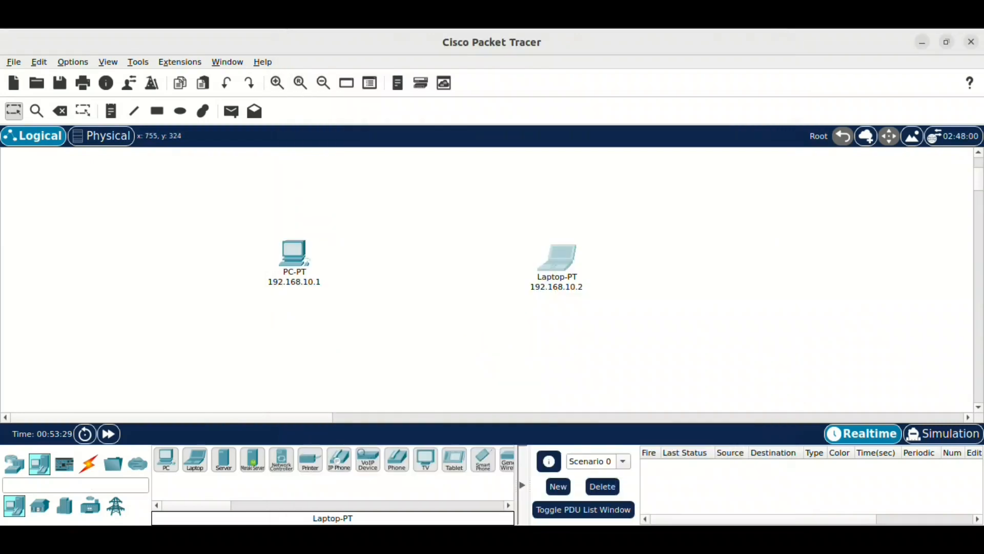
Step: Ping 192.168.10.1 from the laptop's command prompt and close its device window
click(558, 256)
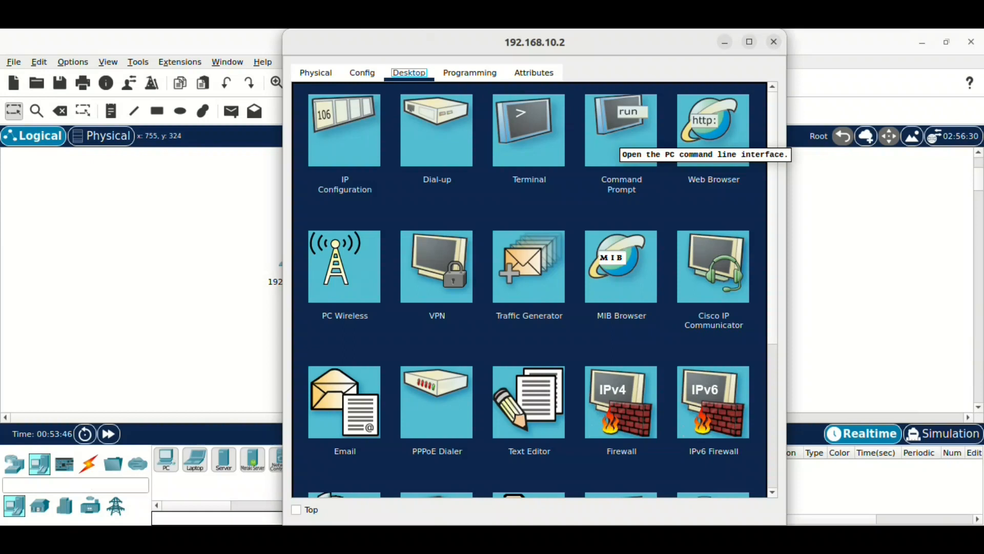
click(621, 134)
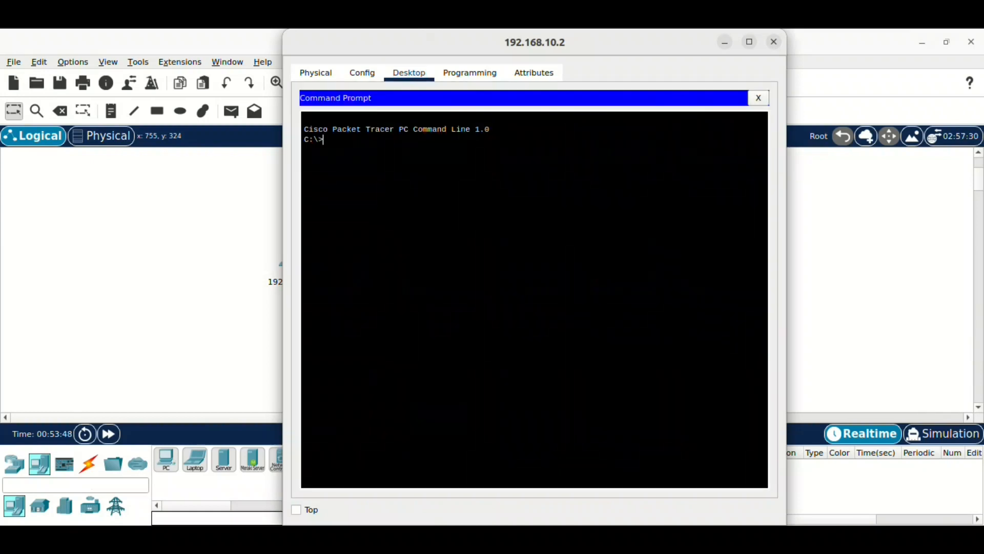
text(ping 192.168.10.1)
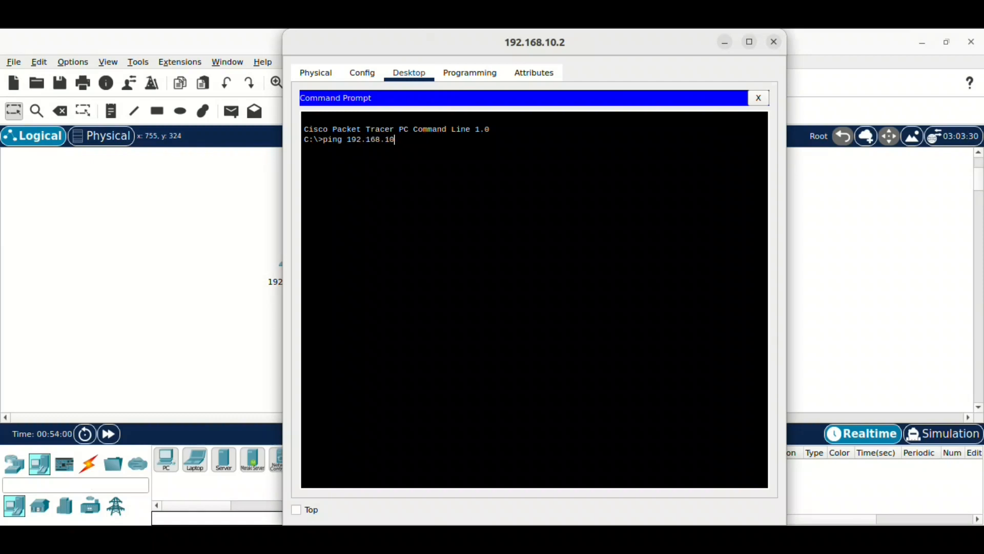
key(Return)
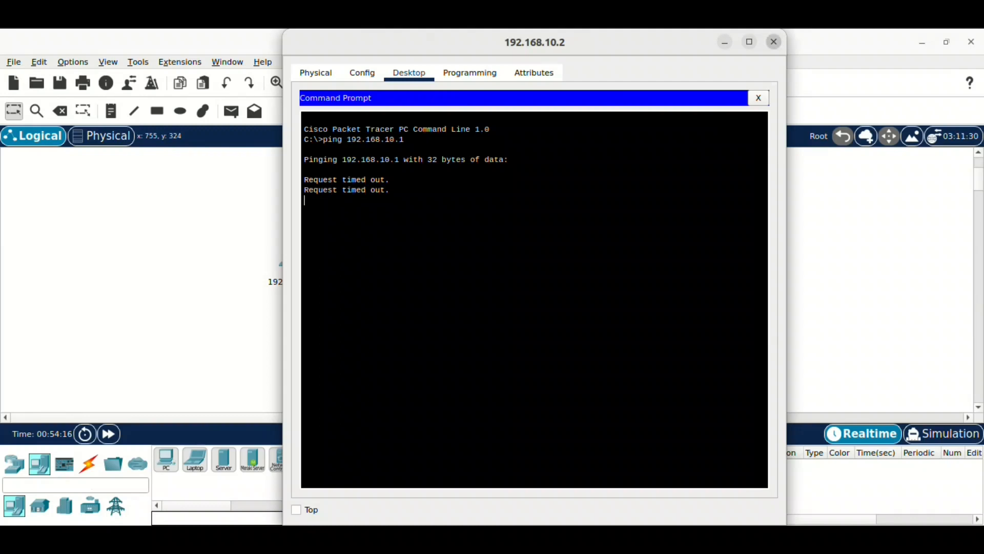
click(774, 42)
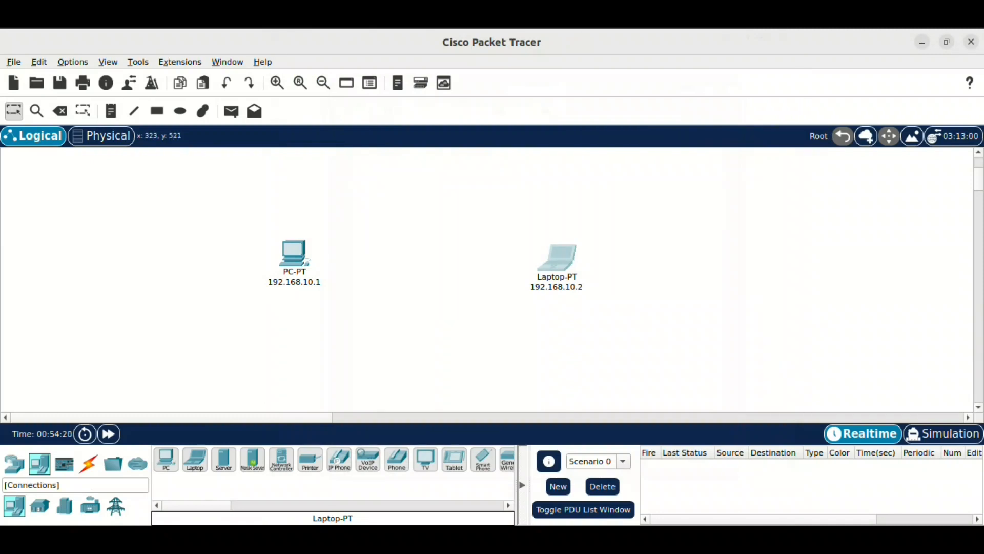
Step: Connect the PC directly to the laptop with an automatically chosen connection type and fast-forward the network time
click(88, 464)
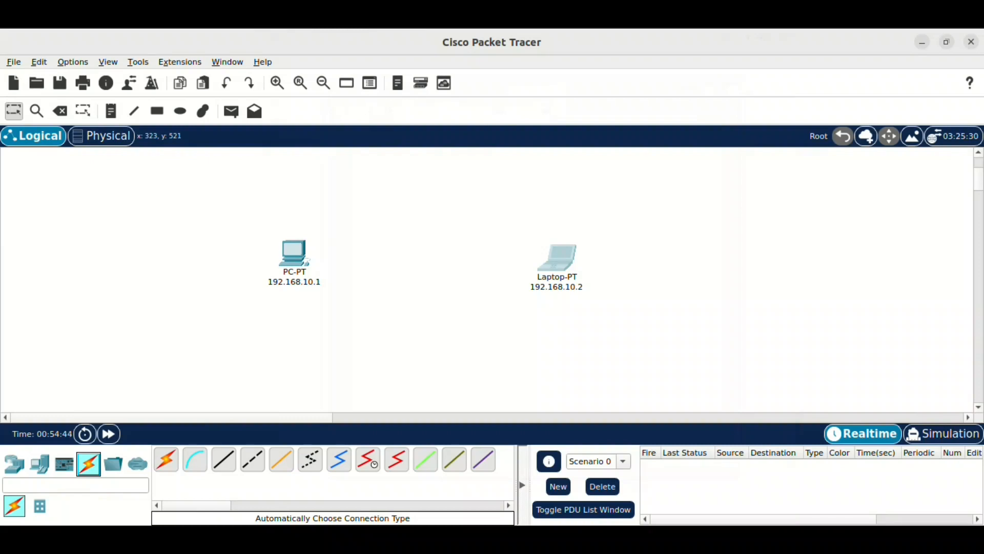
click(166, 459)
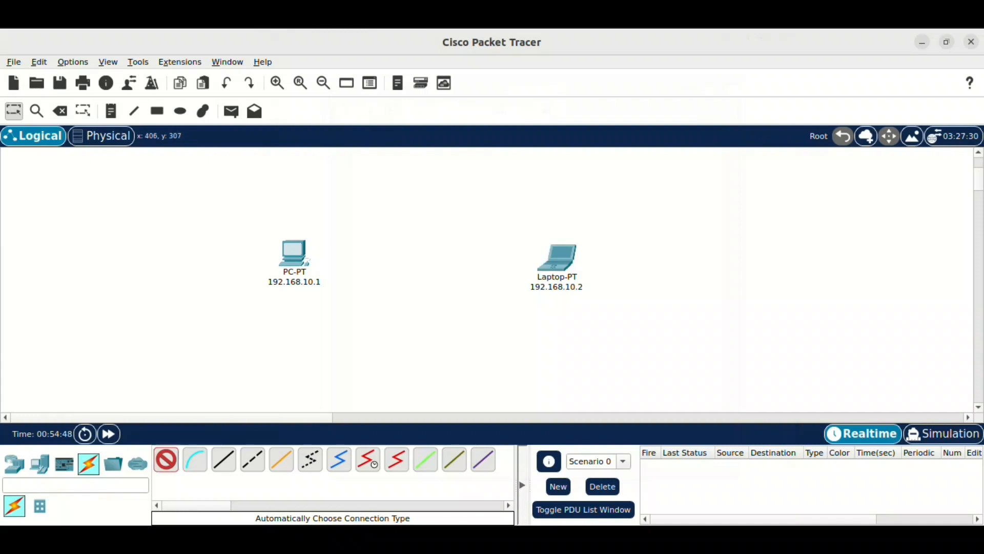
click(294, 251)
click(557, 257)
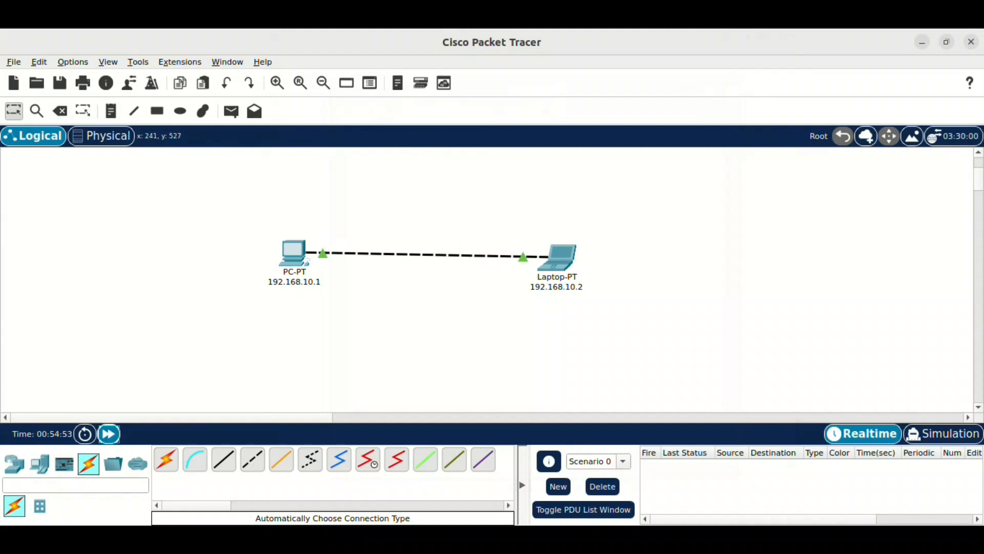
click(109, 434)
Step: Repeat the ping to 192.168.10.1 from the laptop's command prompt over the direct cable and close the device window
click(557, 258)
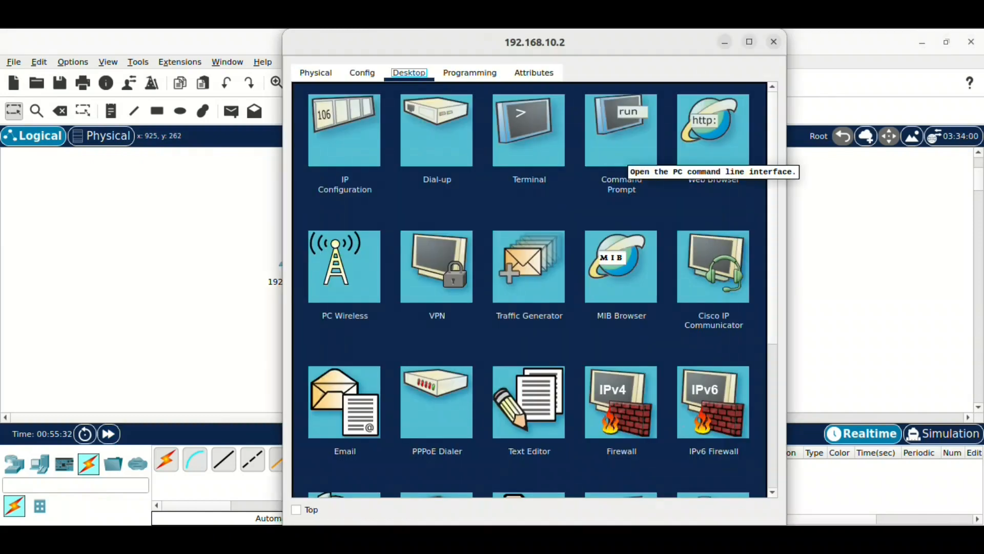
click(621, 154)
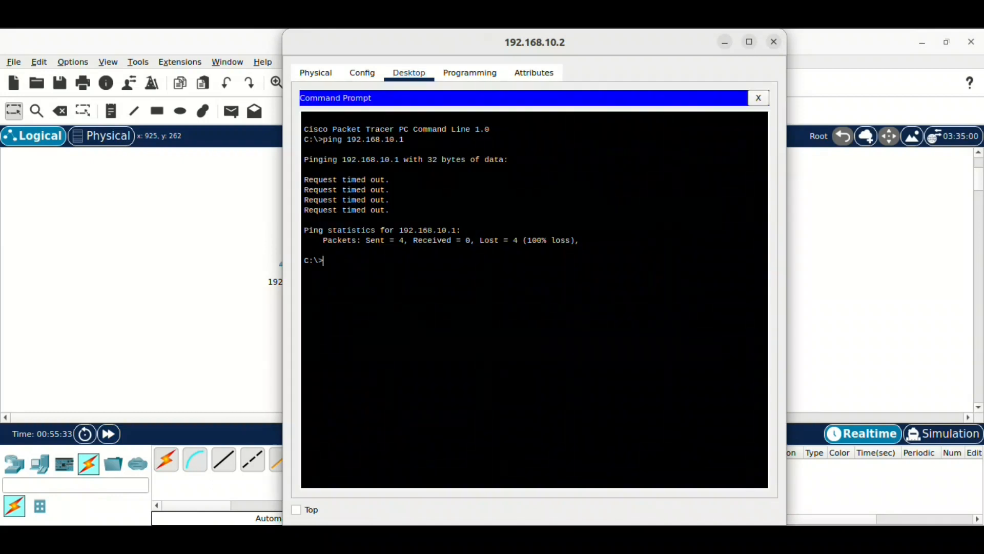
key(Up)
key(Return)
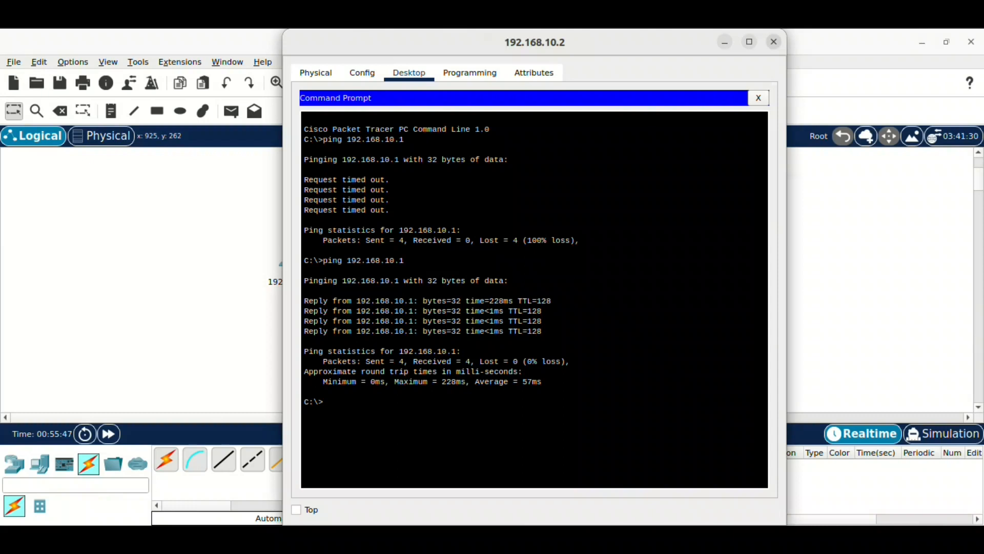
click(774, 42)
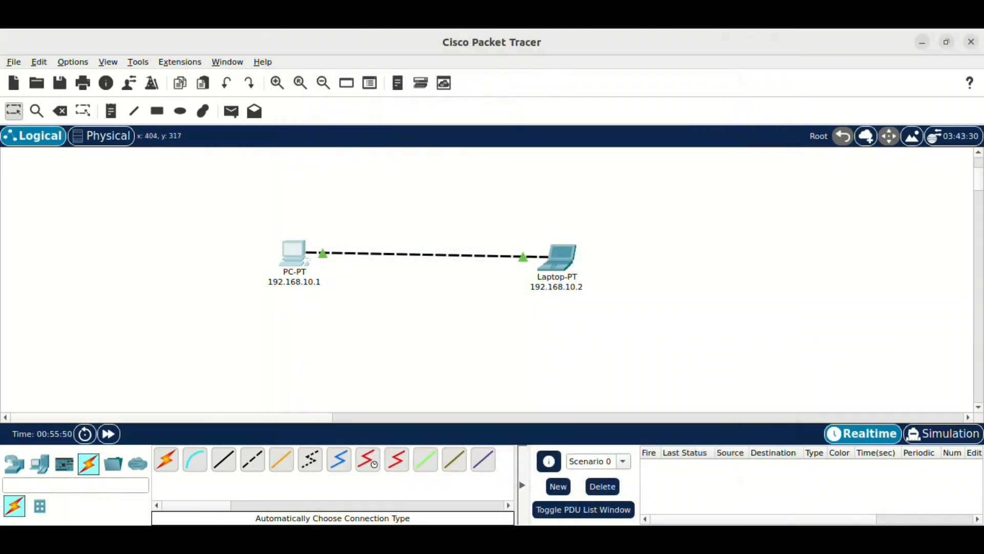
Step: Ping 192.168.10.2 from the PC's command prompt and close its device window
click(294, 254)
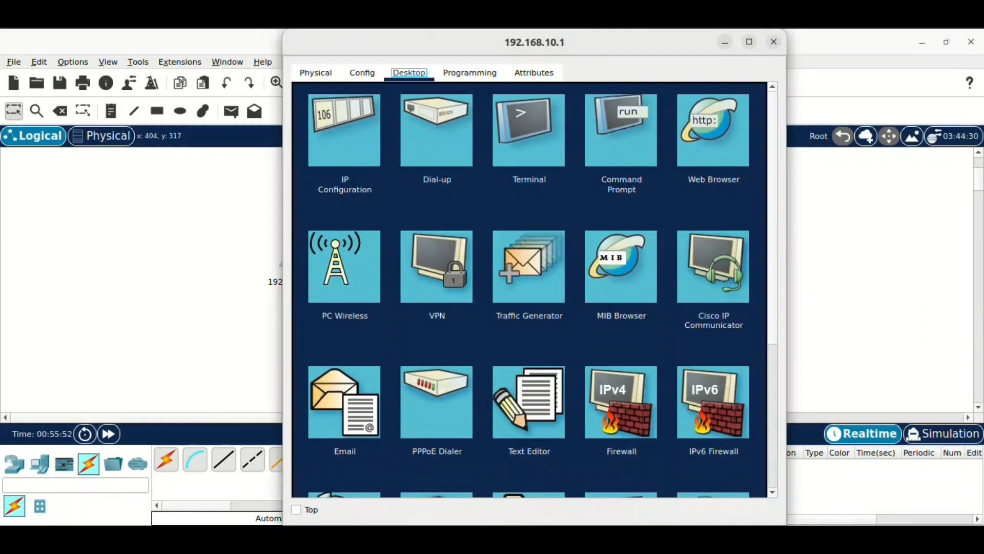
click(621, 130)
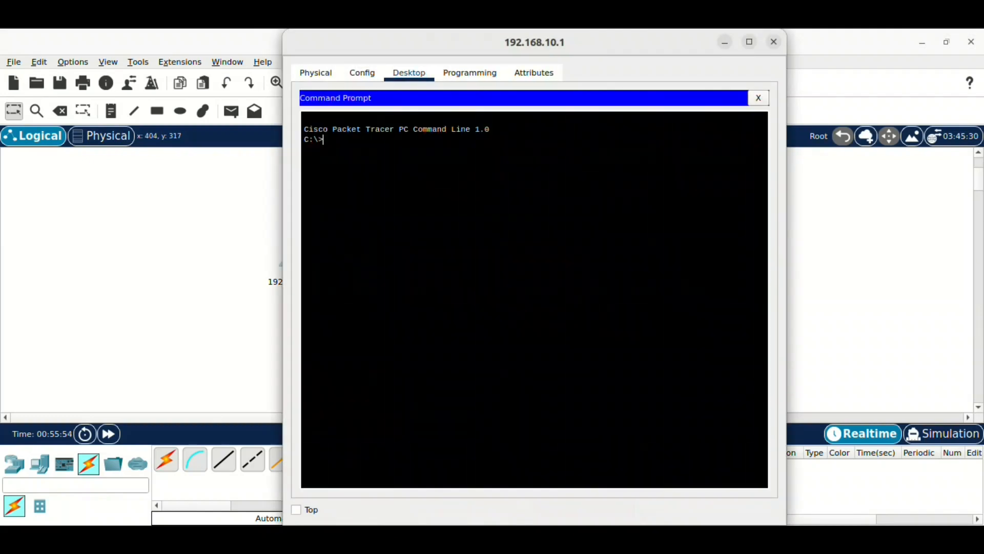
text(ping 192.168.10.1)
key(BackSpace)
text(2)
key(Return)
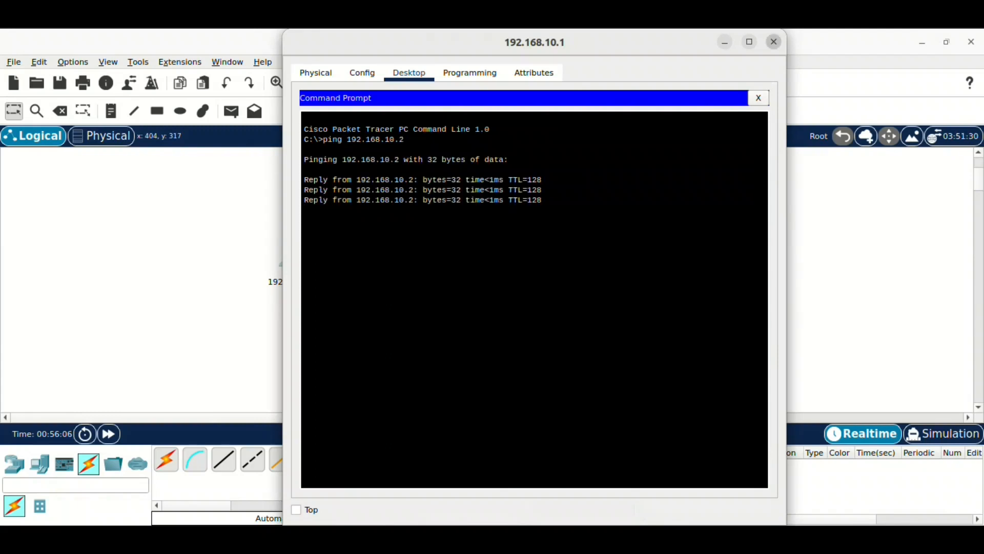
click(774, 41)
Step: Send a simple PDU from the PC to the laptop, play it in simulation mode and return to realtime mode
click(231, 111)
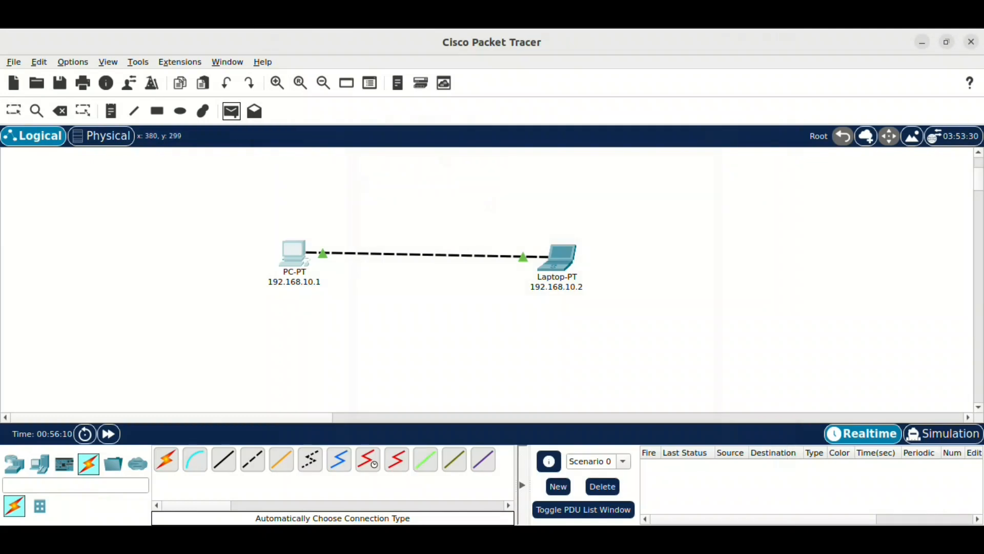
click(300, 255)
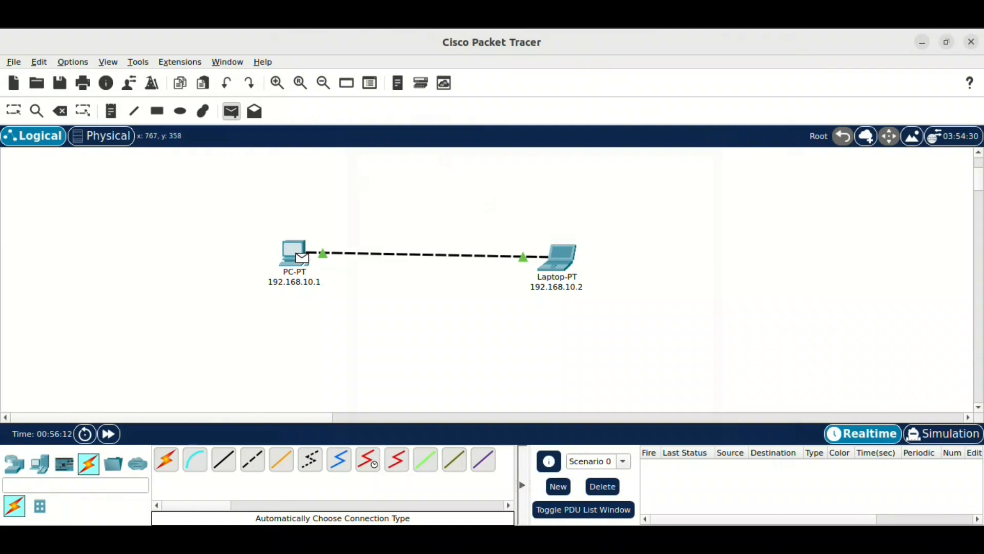
click(558, 258)
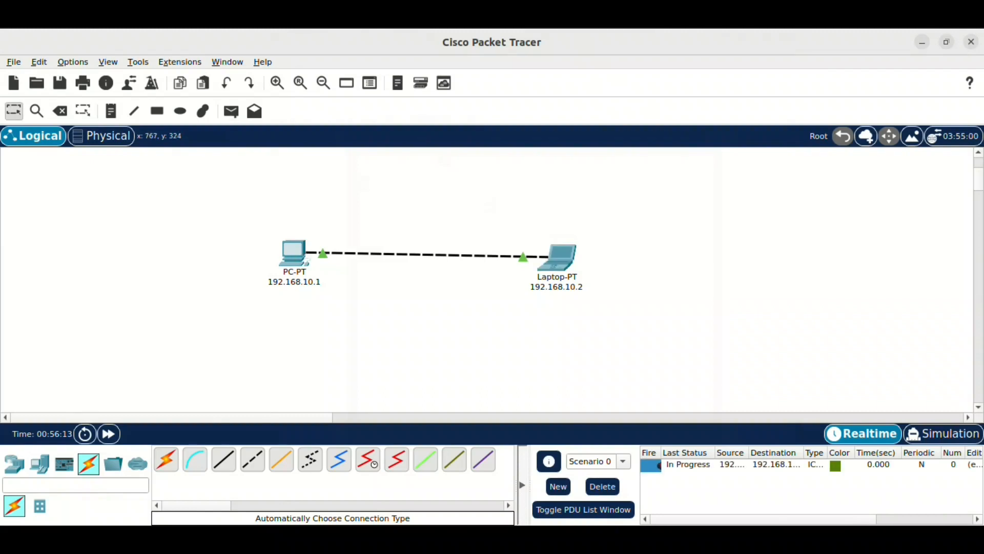
key(shift+s)
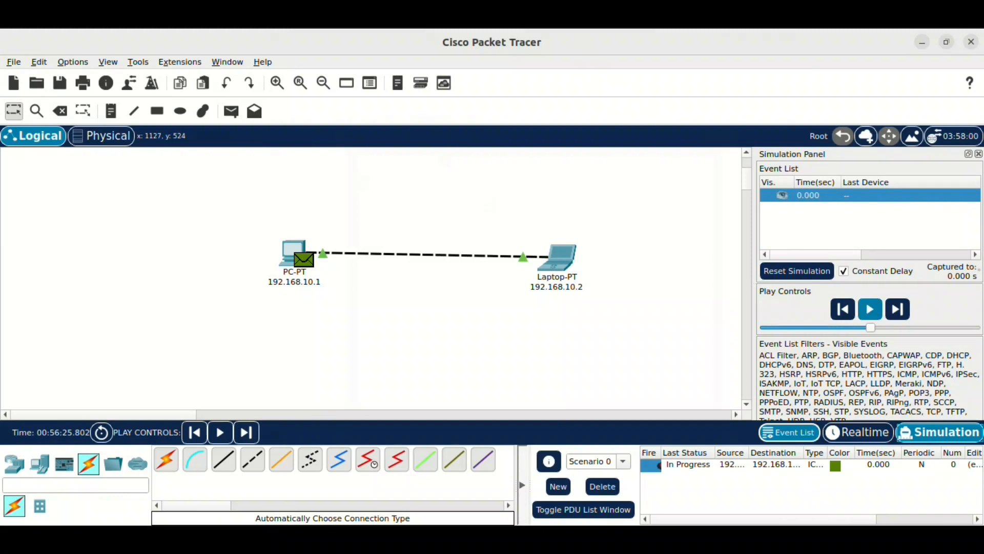
click(870, 309)
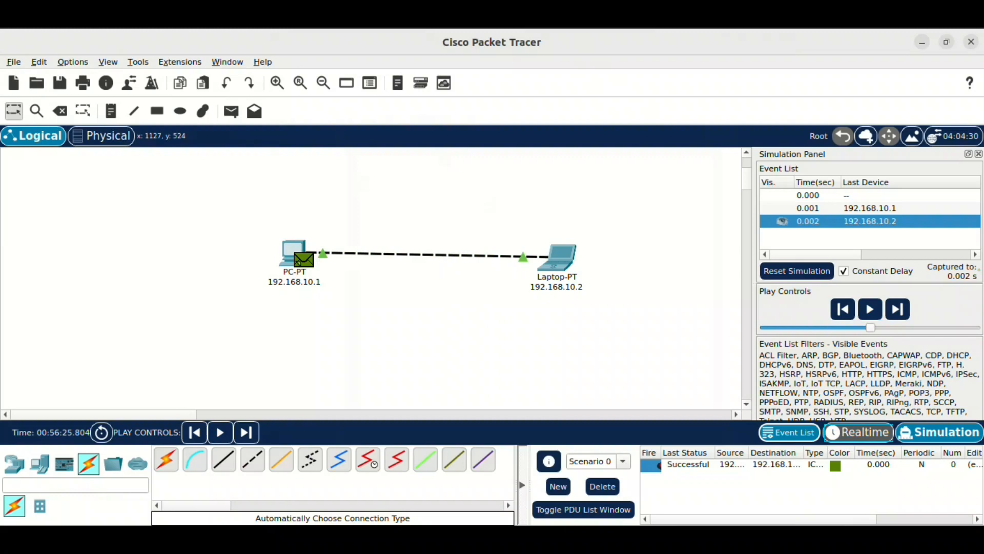
click(858, 432)
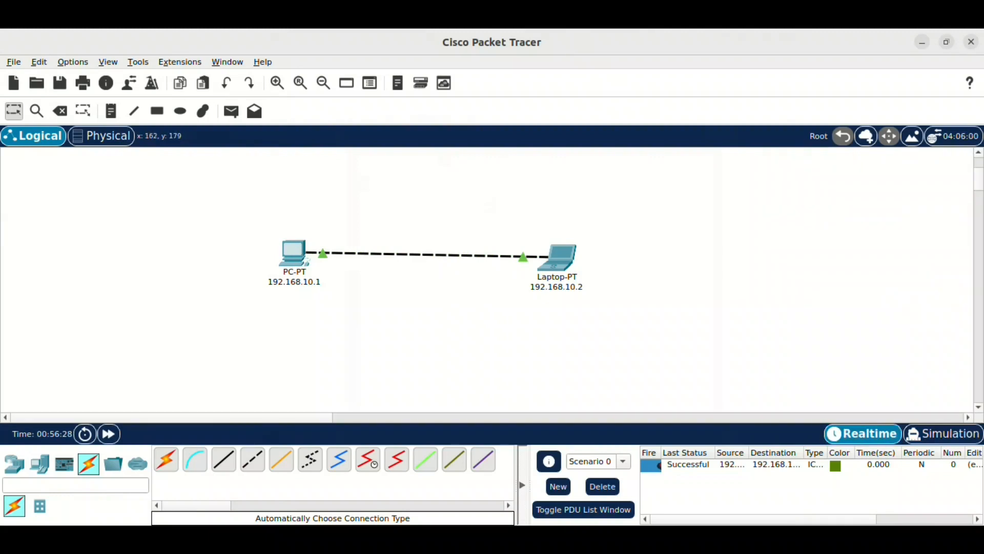
Step: Delete the direct cable between the PC and laptop and place a 2960 switch between the two devices
click(60, 111)
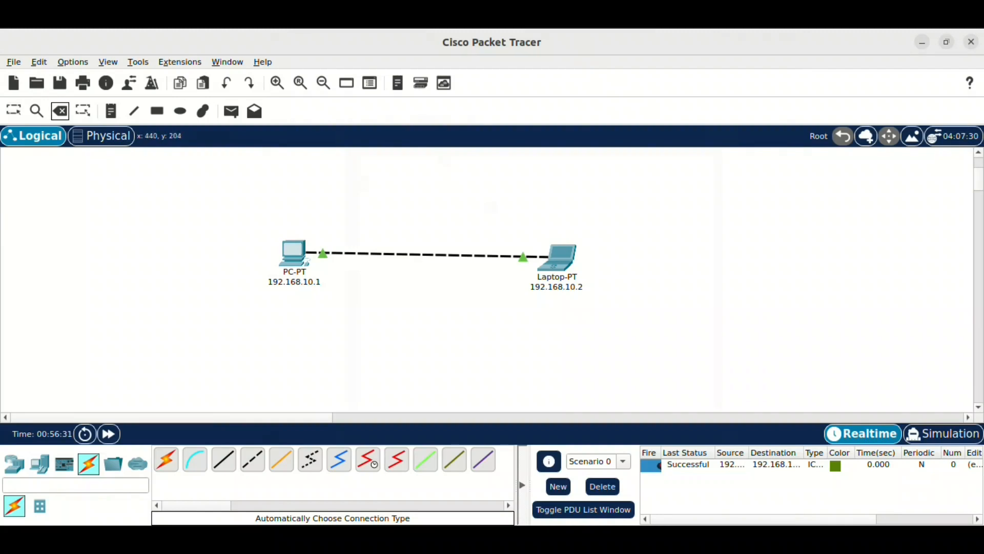
click(374, 253)
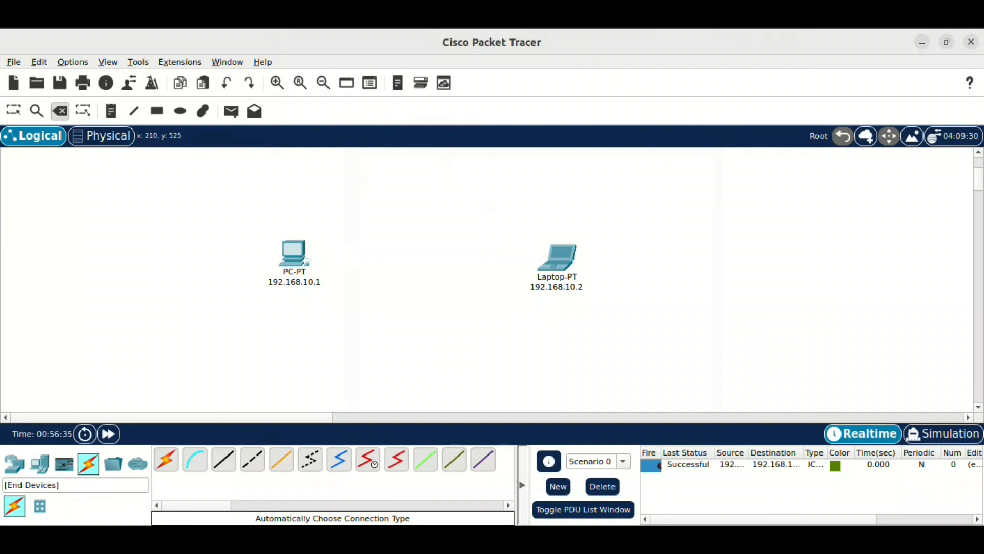
click(14, 464)
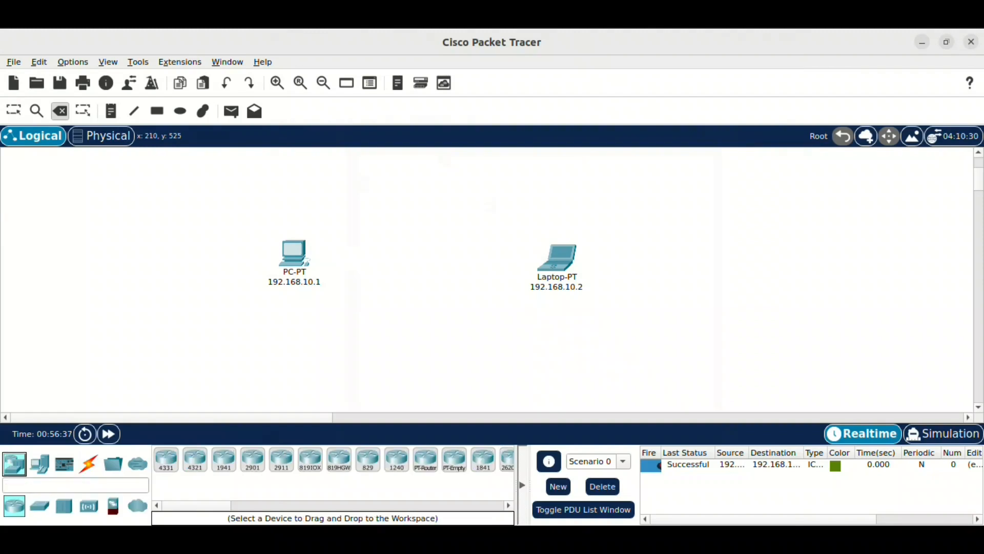
click(40, 506)
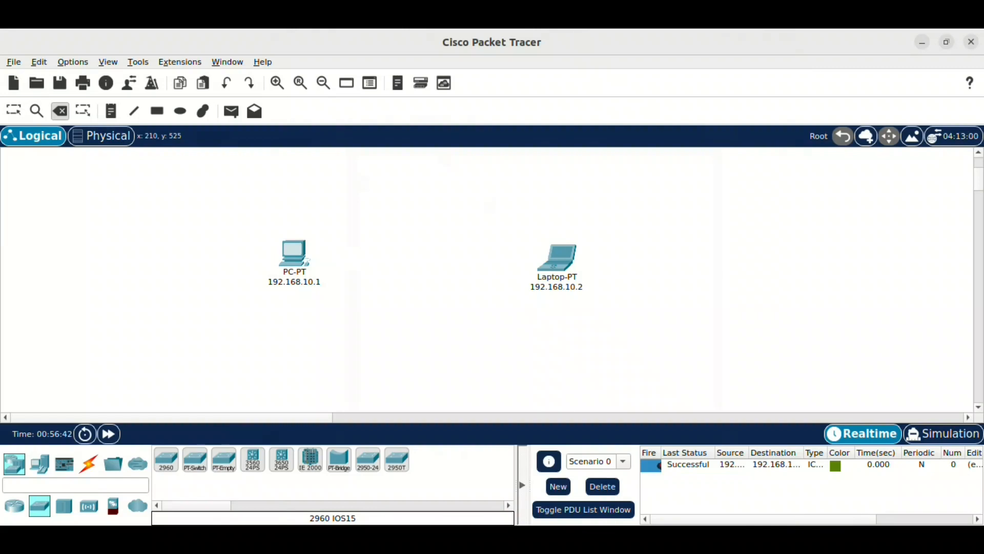
click(166, 460)
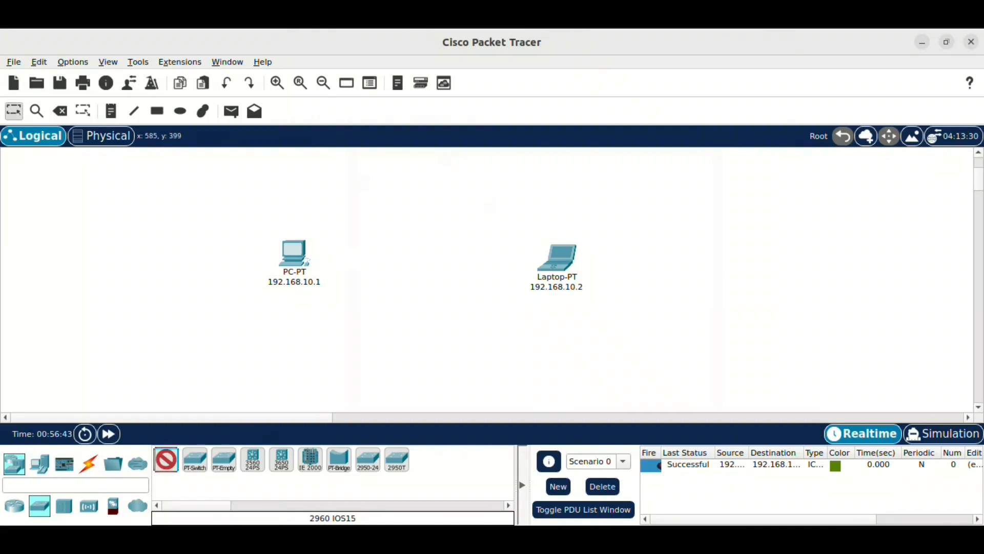
click(425, 241)
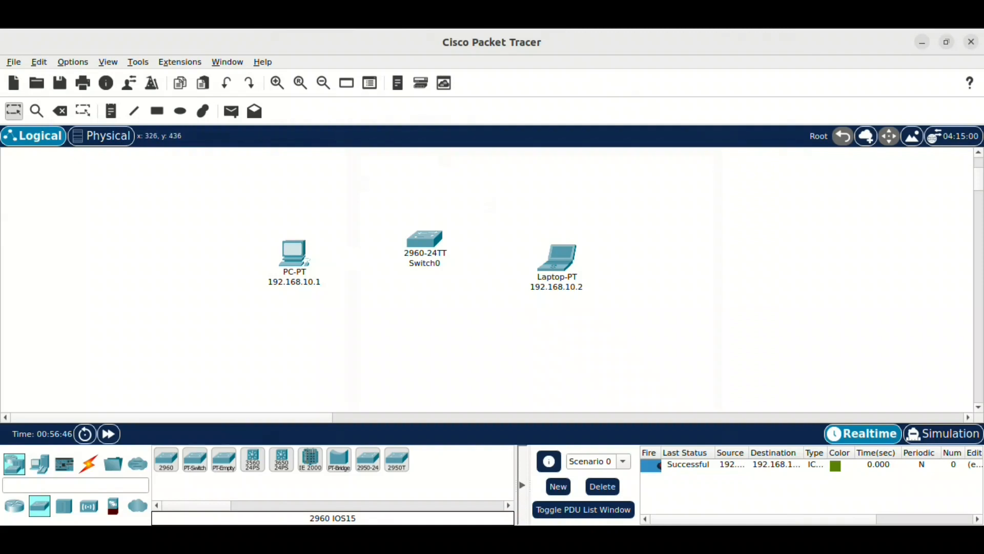
Step: Cable the PC and the laptop to the 2960 switch with automatically chosen connections and fast-forward the network time
click(89, 463)
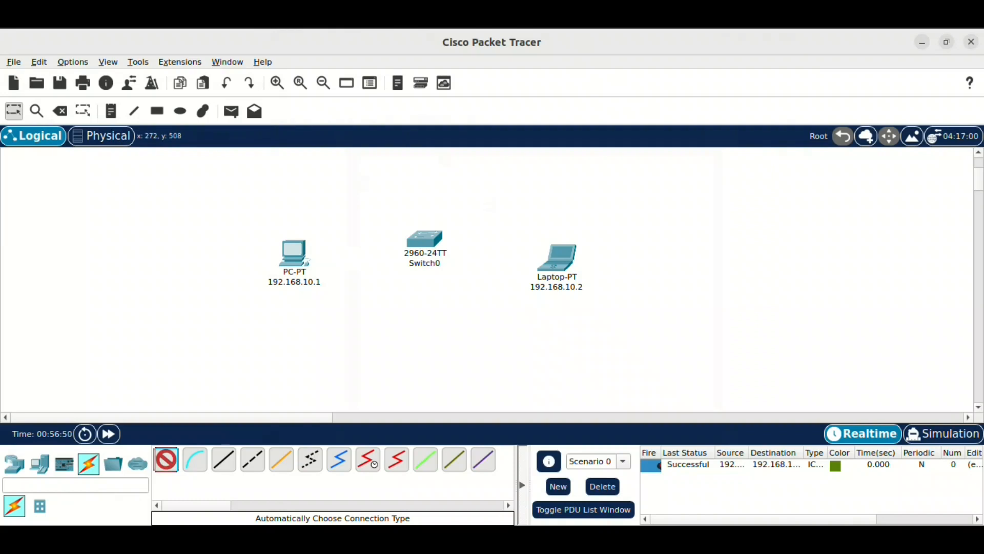
click(166, 460)
click(294, 252)
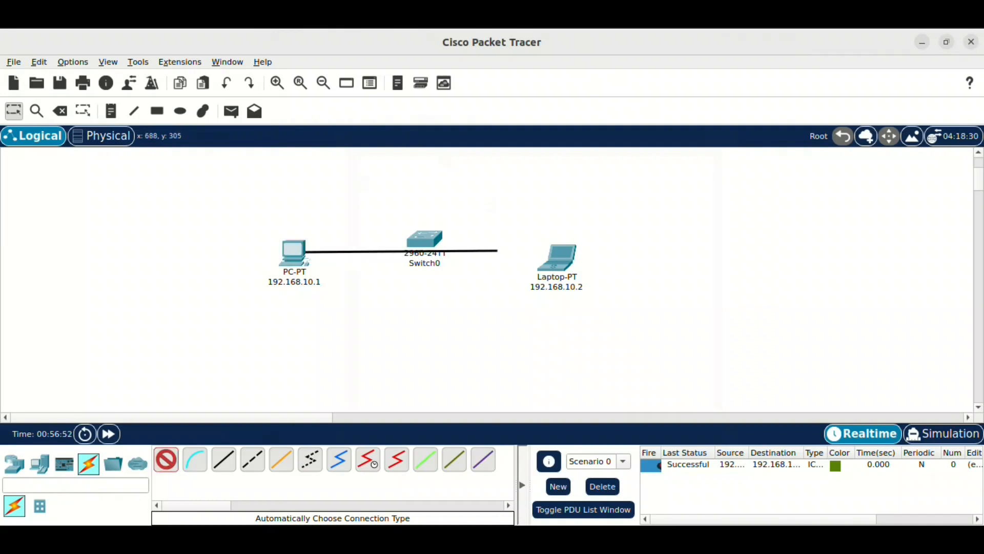
click(424, 239)
click(166, 460)
click(424, 239)
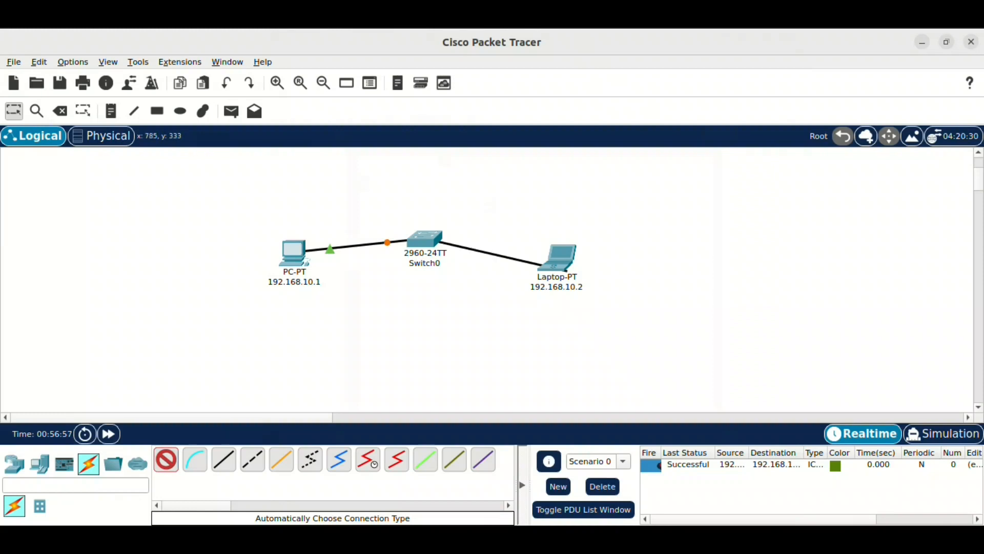
click(542, 265)
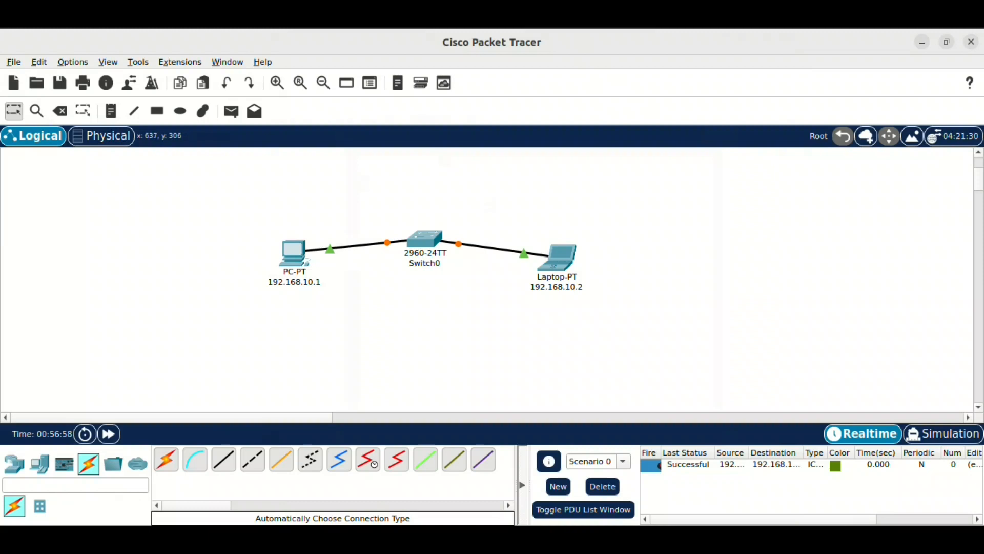
mouse_move(429, 240)
click(109, 433)
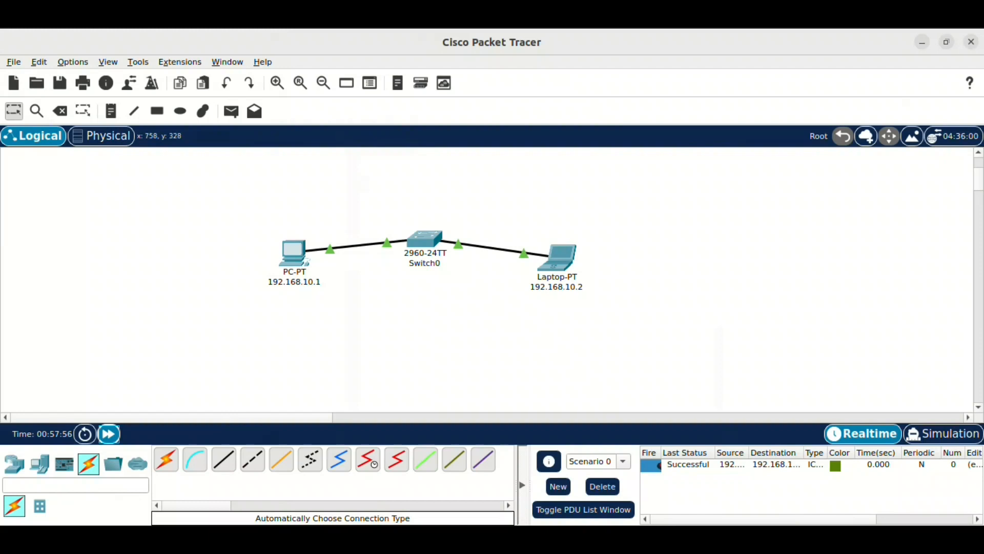
Step: Ping 192.168.10.1 from the laptop's command prompt through the switch and close the device window
mouse_move(552, 263)
click(558, 258)
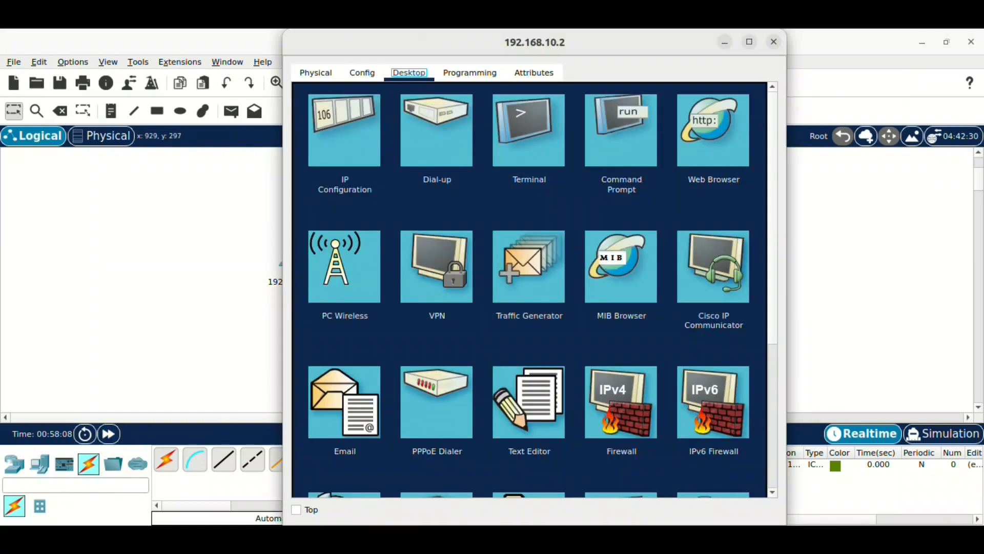
click(620, 130)
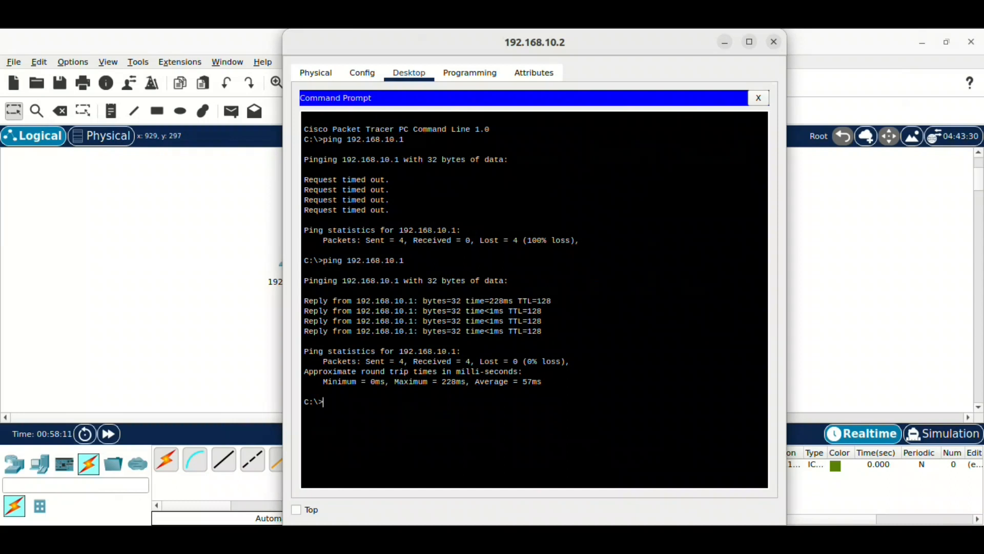
text(ping 192.168.10.1)
drag(535, 42, 636, 76)
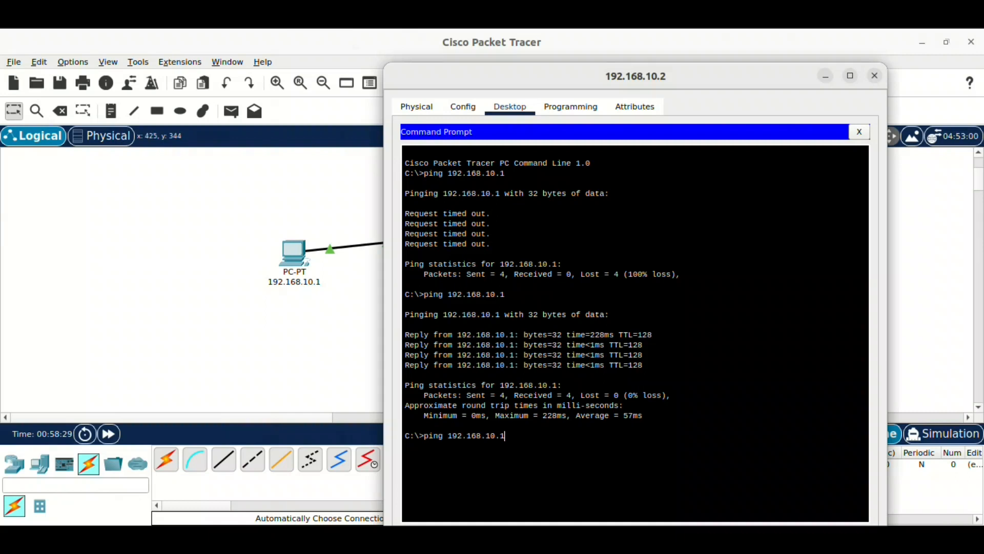
key(Return)
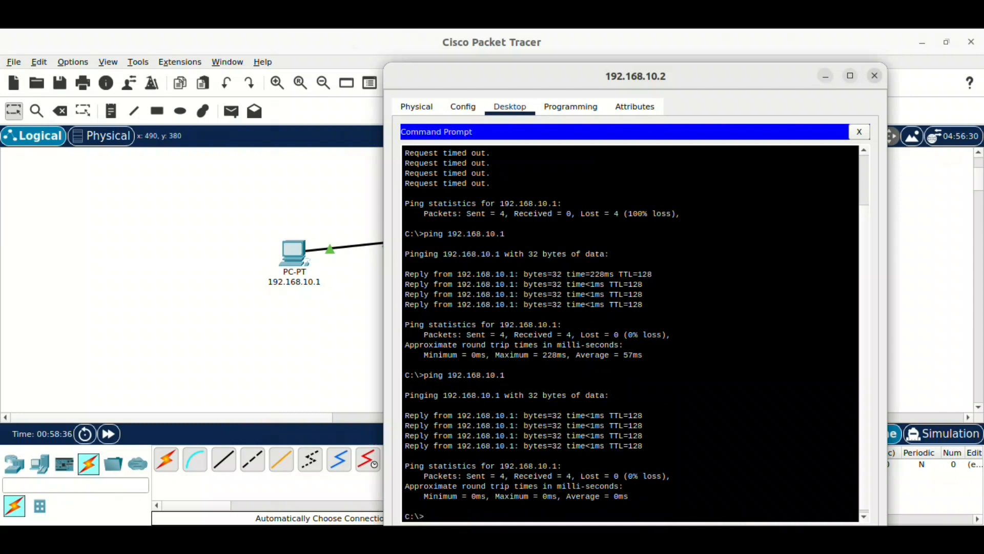
click(874, 76)
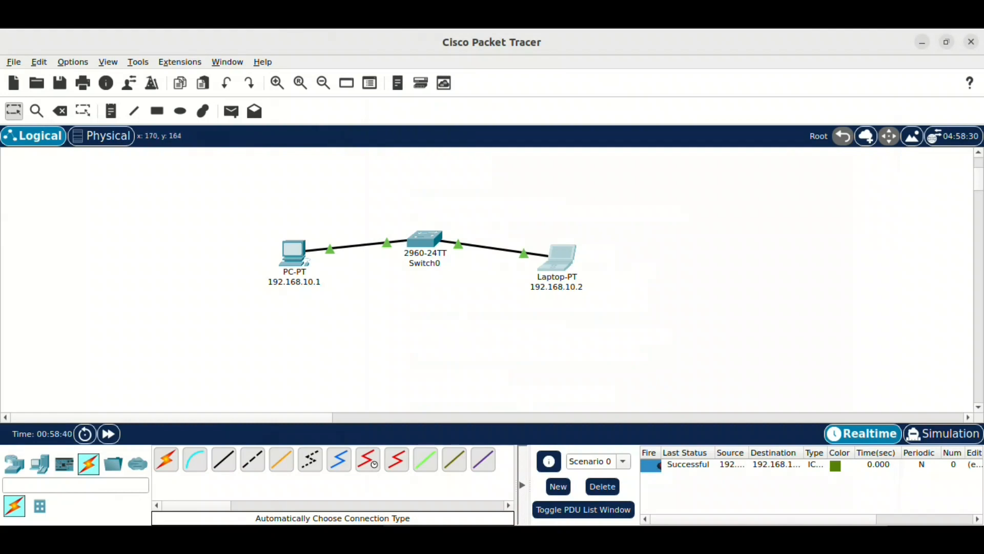
Step: Delete the cable between the PC and the 2960 switch, keeping the laptop
click(60, 111)
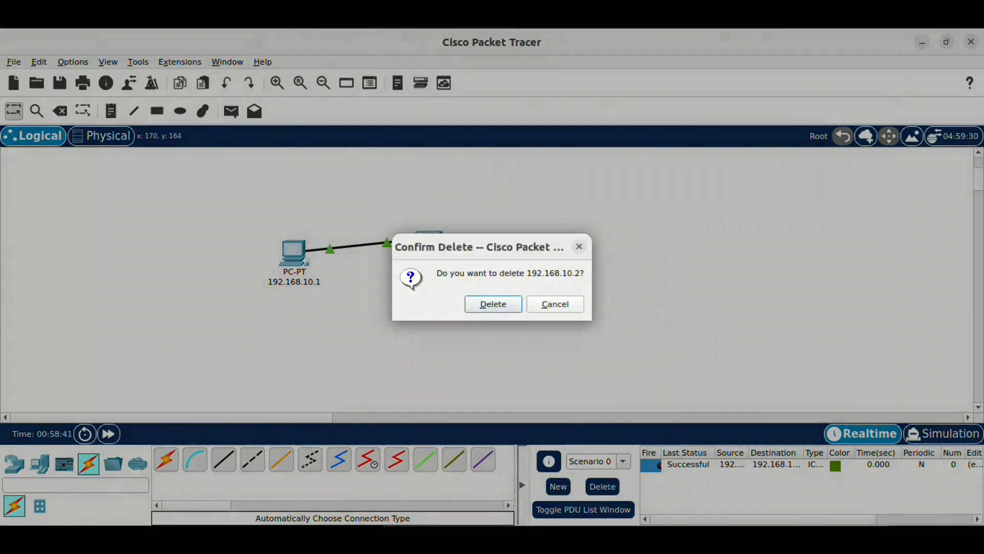
key(Escape)
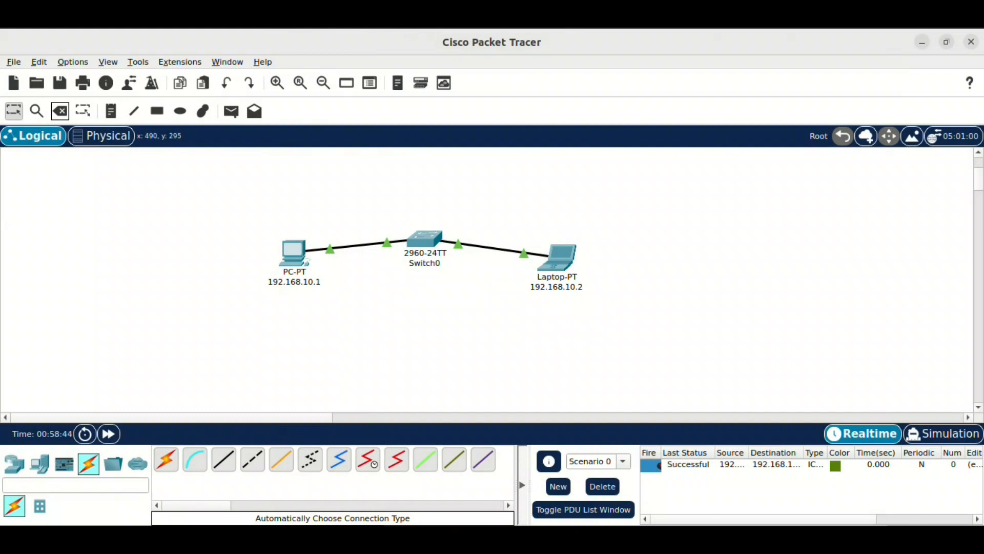
click(60, 110)
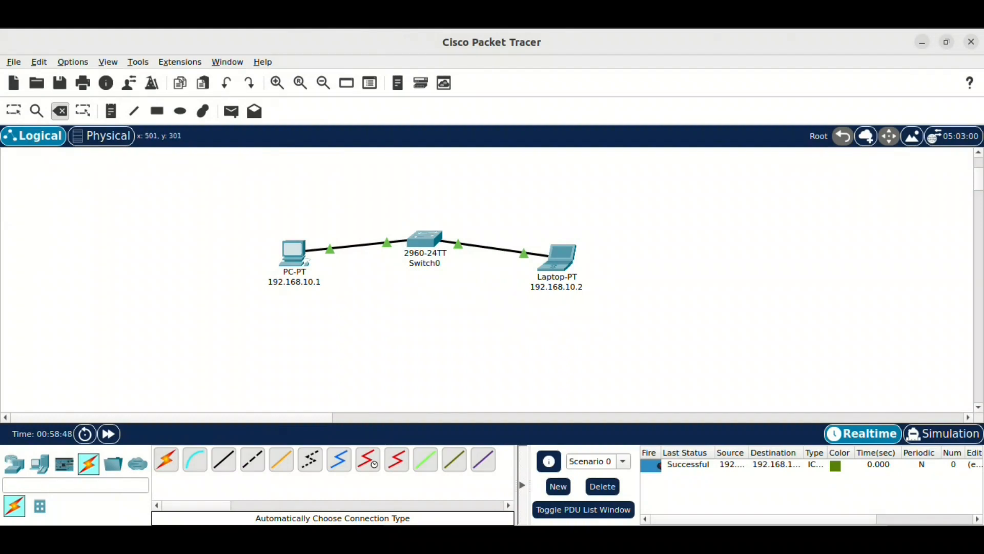
click(362, 245)
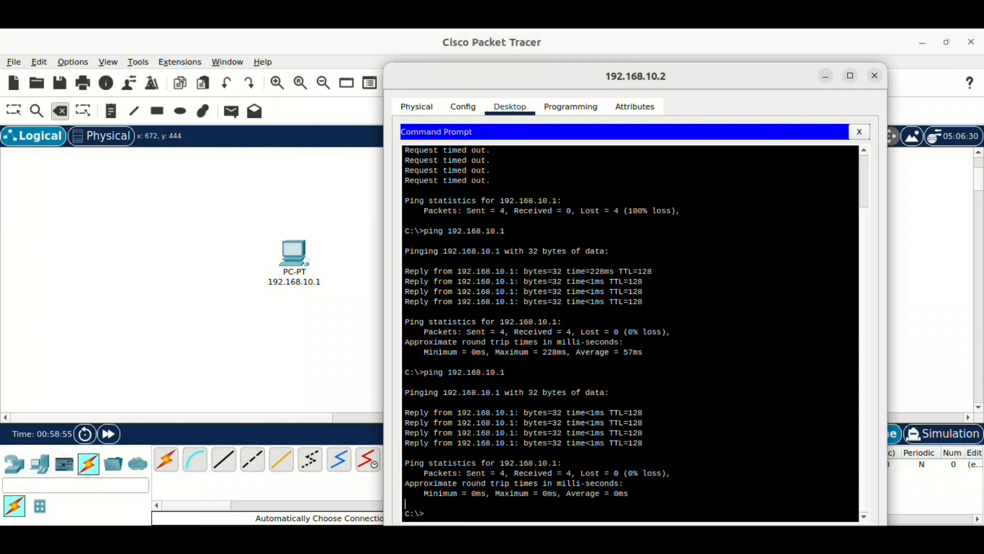
Step: Rerun the ping to 192.168.10.1 from the laptop with the PC disconnected from the switch, and close the device window
key(Up)
key(Return)
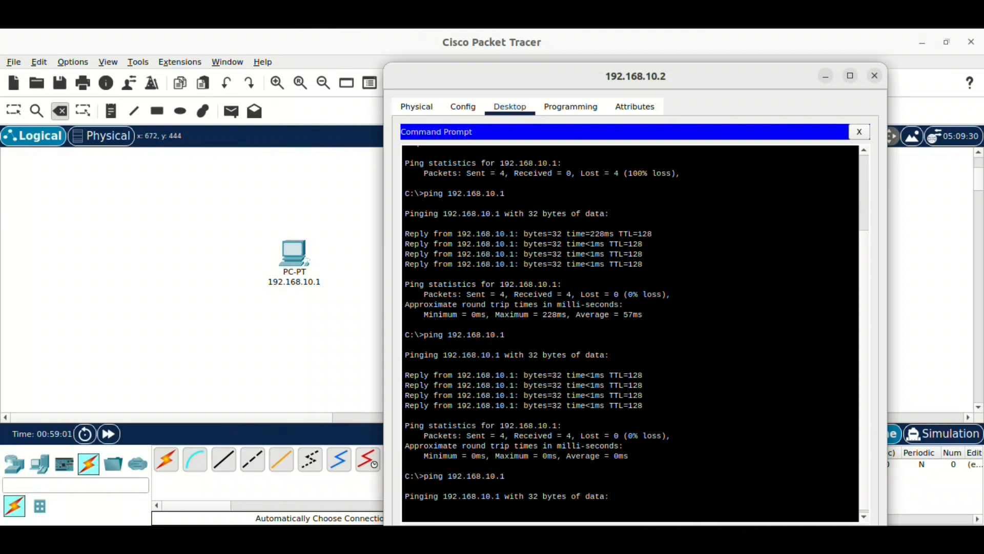
drag(638, 77, 629, 44)
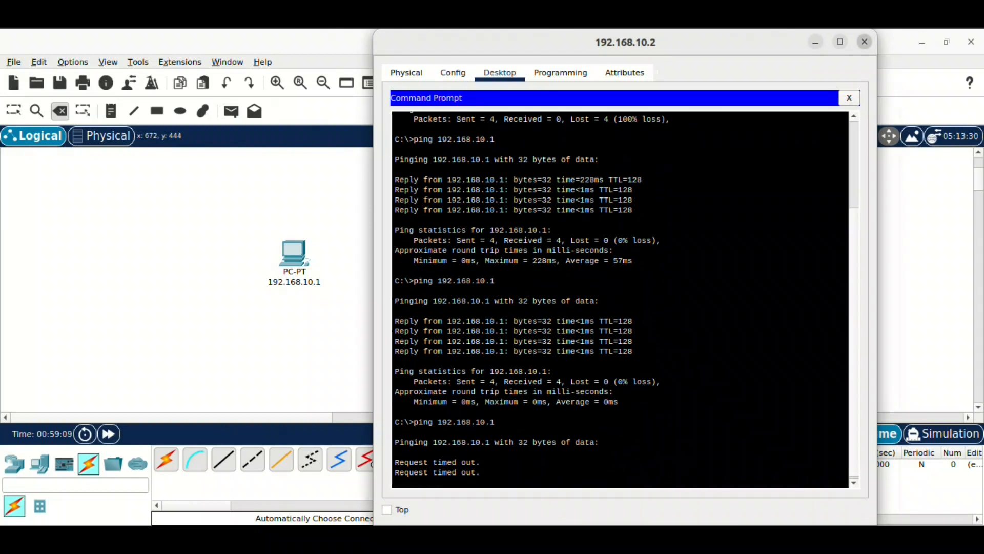
click(864, 41)
Step: Reconnect the PC to the 2960 switch with an automatically chosen cable and fast-forward the network time
mouse_move(300, 259)
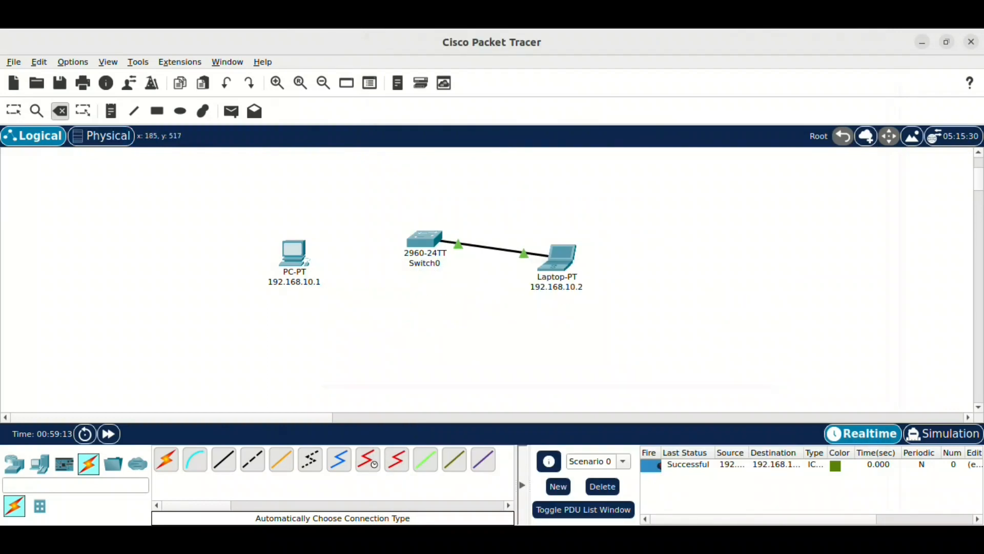
click(166, 459)
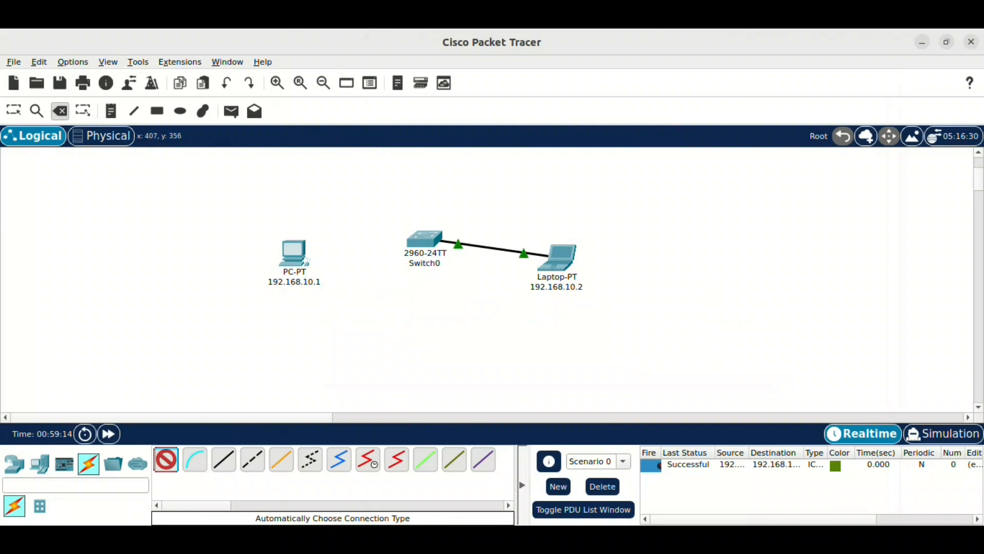
click(298, 255)
click(429, 242)
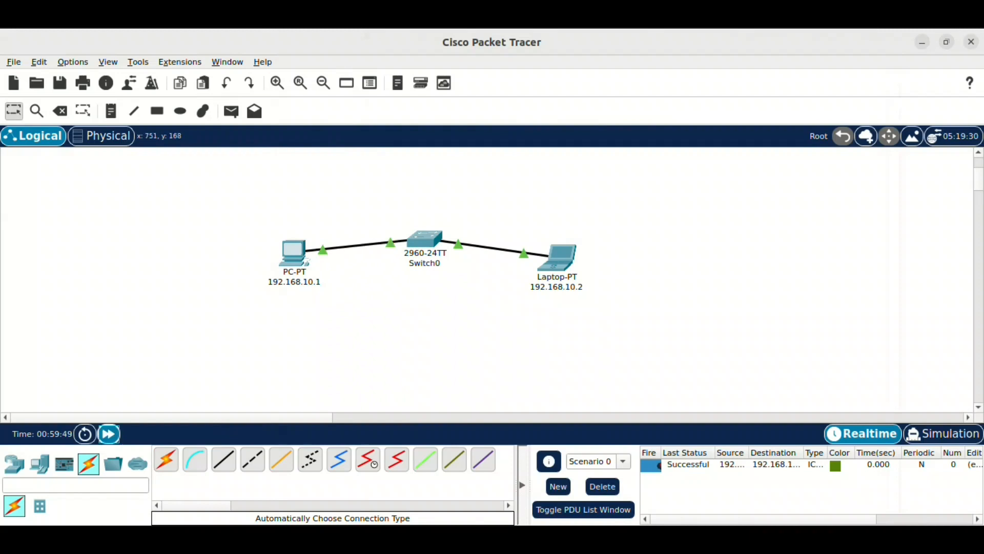
click(109, 433)
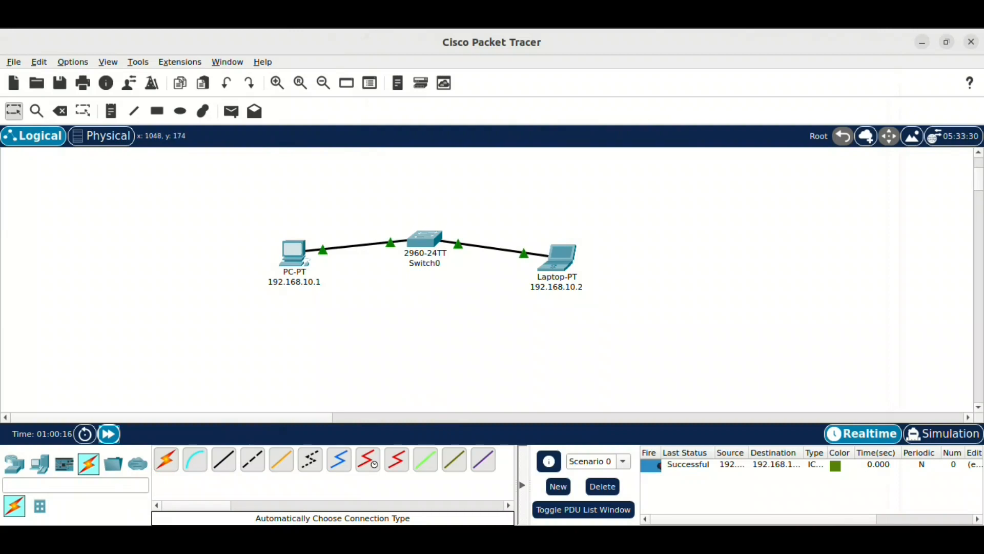
Step: Switch to the Xournal++ notes and go to the router and switch review questions on page 2
click(923, 42)
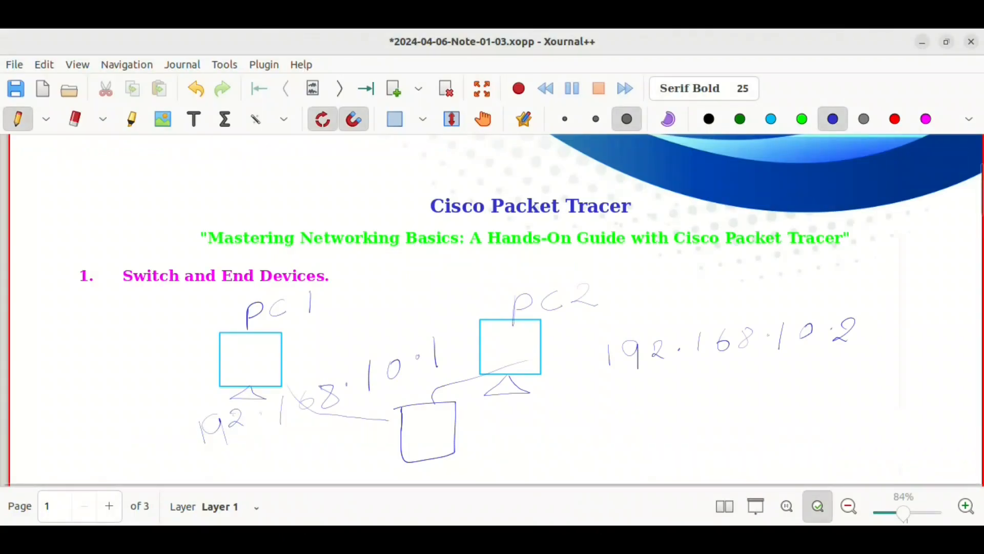
scroll(496, 308, down, 10)
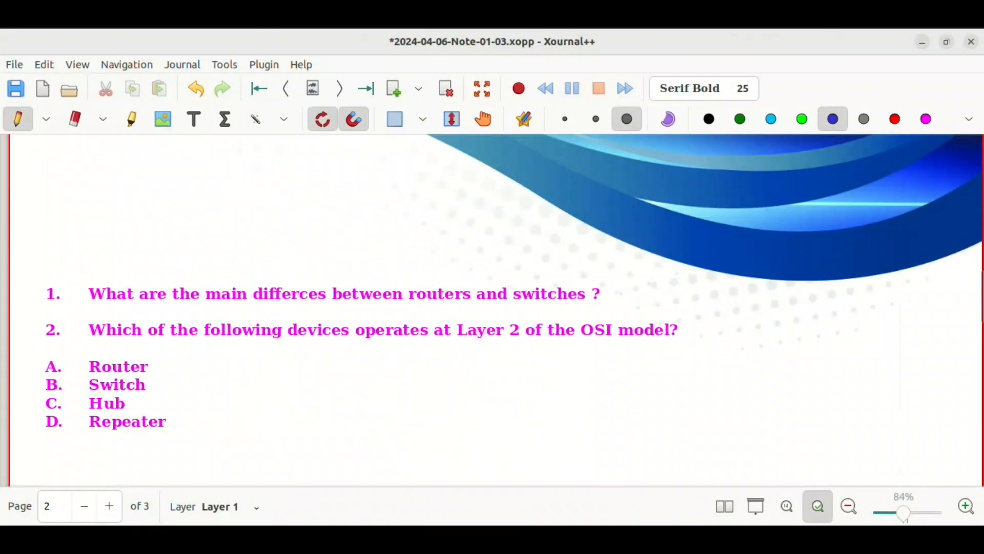